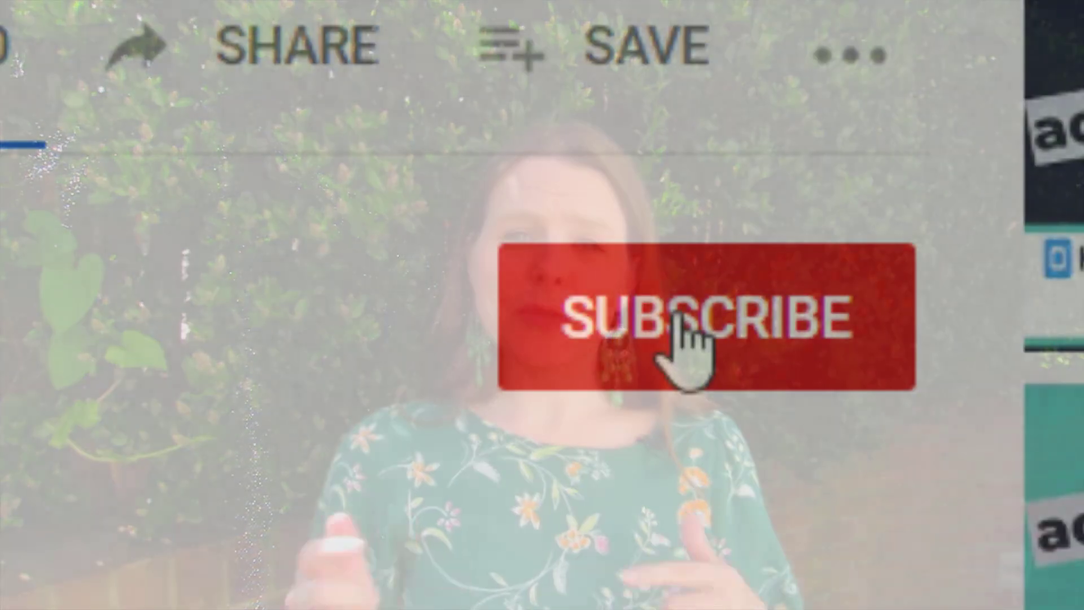
pyautogui.click(679, 315)
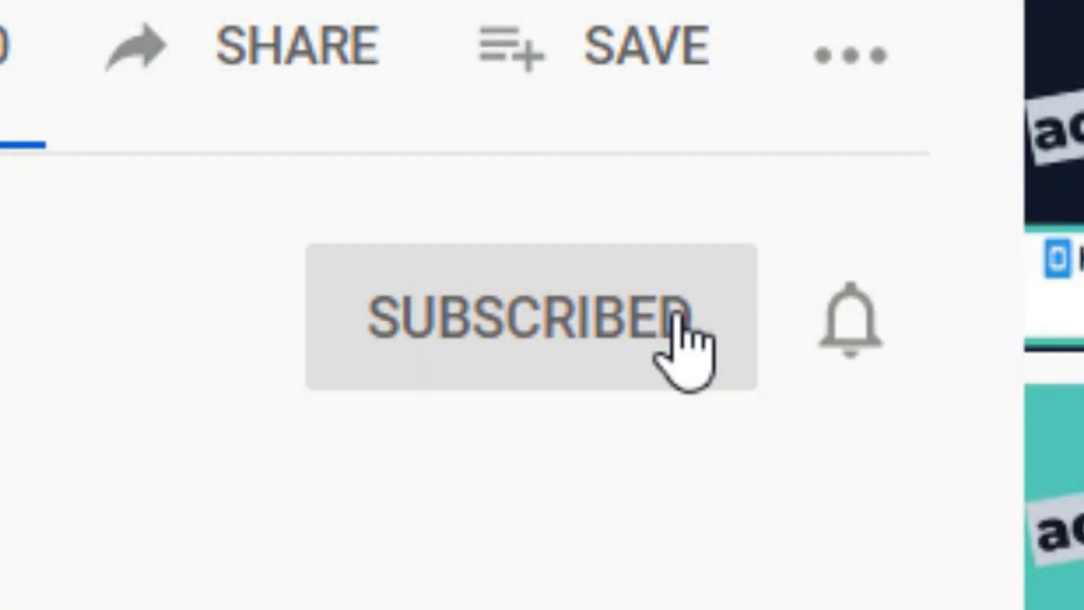
pyautogui.click(856, 333)
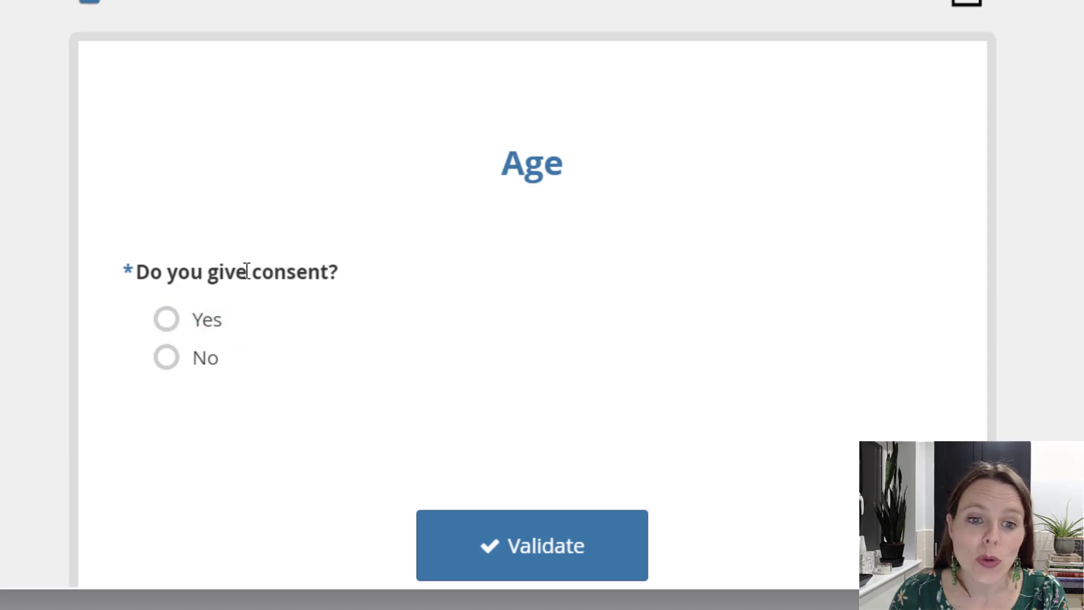
# Answer Yes to the consent question, try the 30-39 and 15-17 age categories, and settle on Under 5
pyautogui.click(182, 324)
pyautogui.scroll(-5, 499, 327)
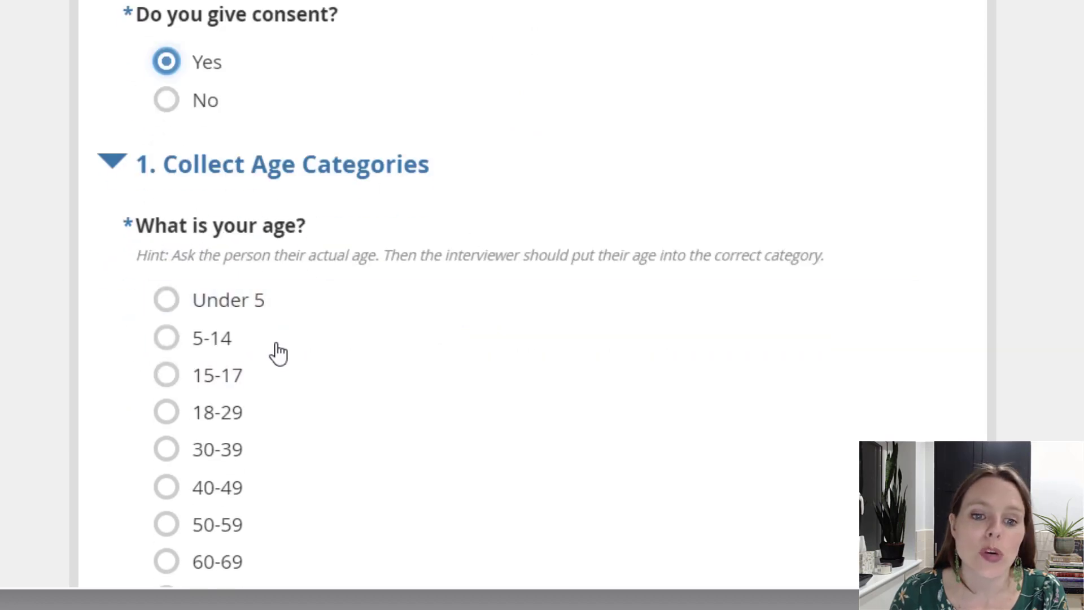
pyautogui.scroll(-1, 373, 384)
pyautogui.scroll(-2, 373, 384)
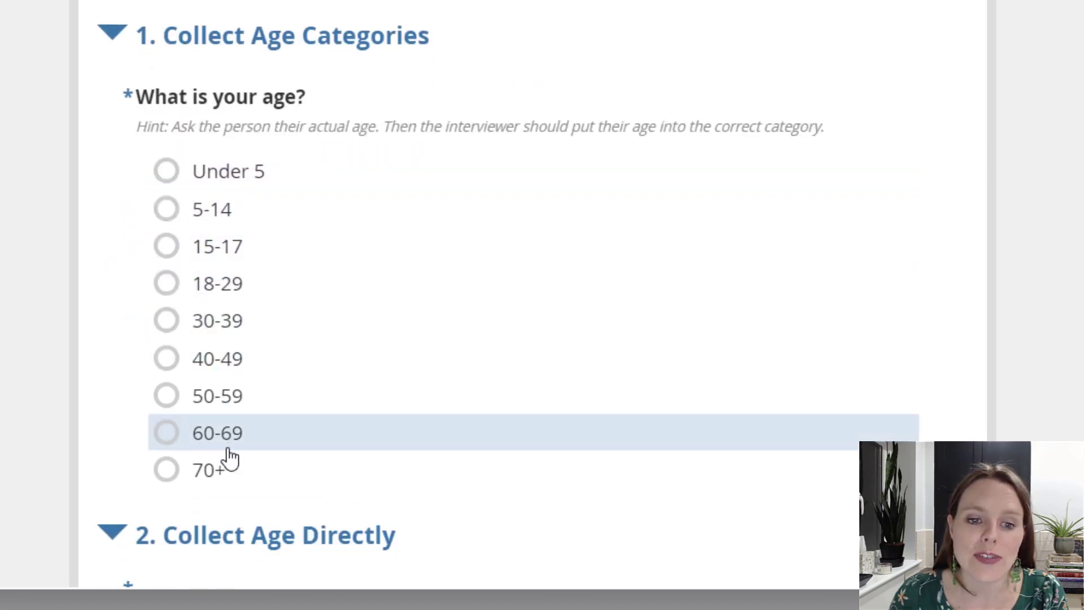
pyautogui.click(204, 328)
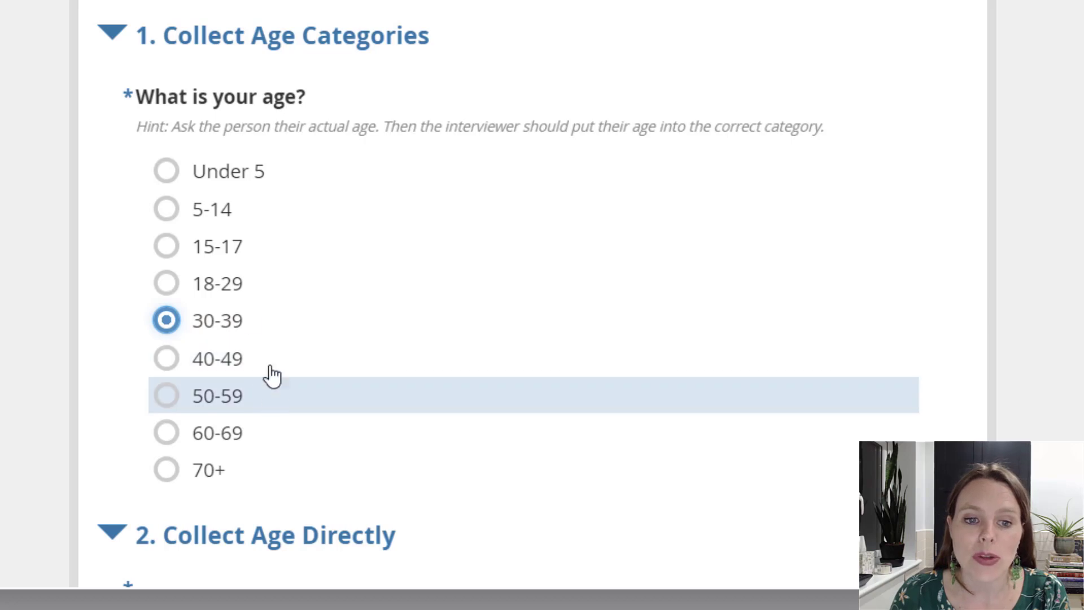
pyautogui.click(220, 257)
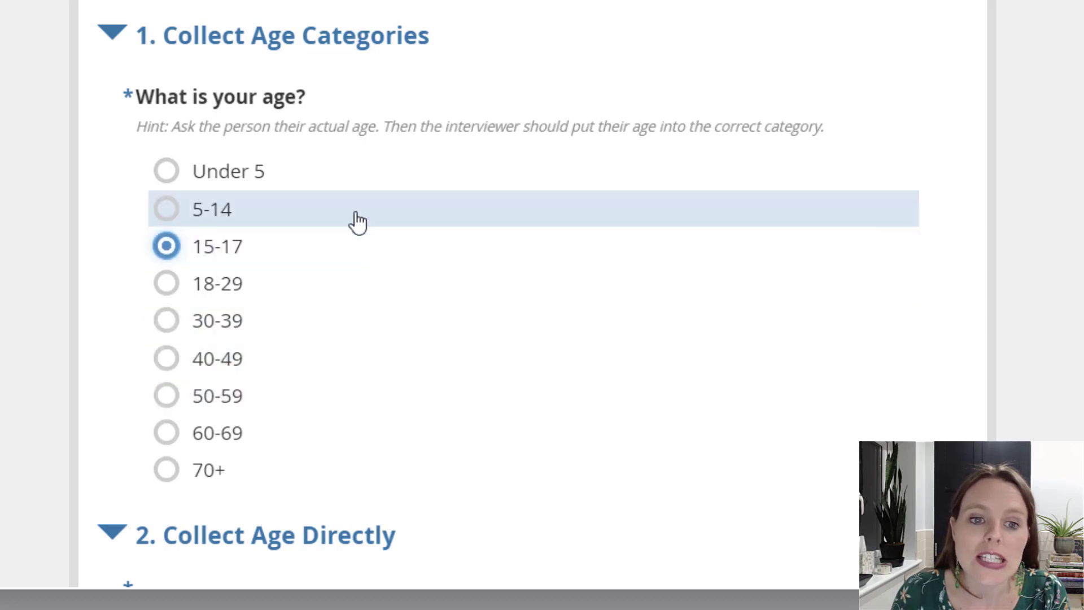
pyautogui.click(252, 187)
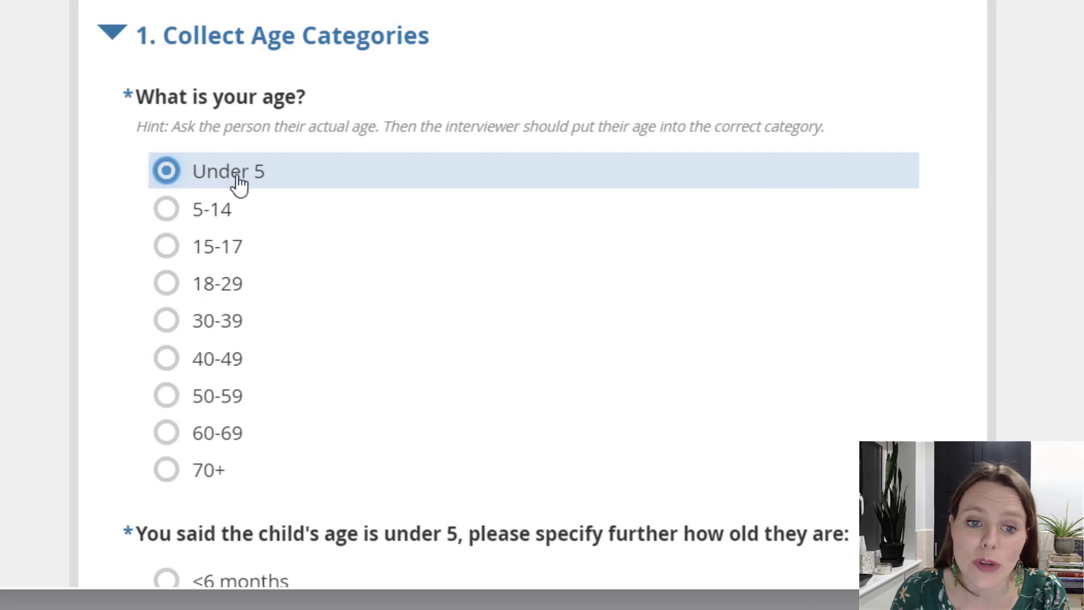
# Specify the child's age as 12-24 months in the under-5 follow-up question and review the age categories section
pyautogui.scroll(-2, 383, 238)
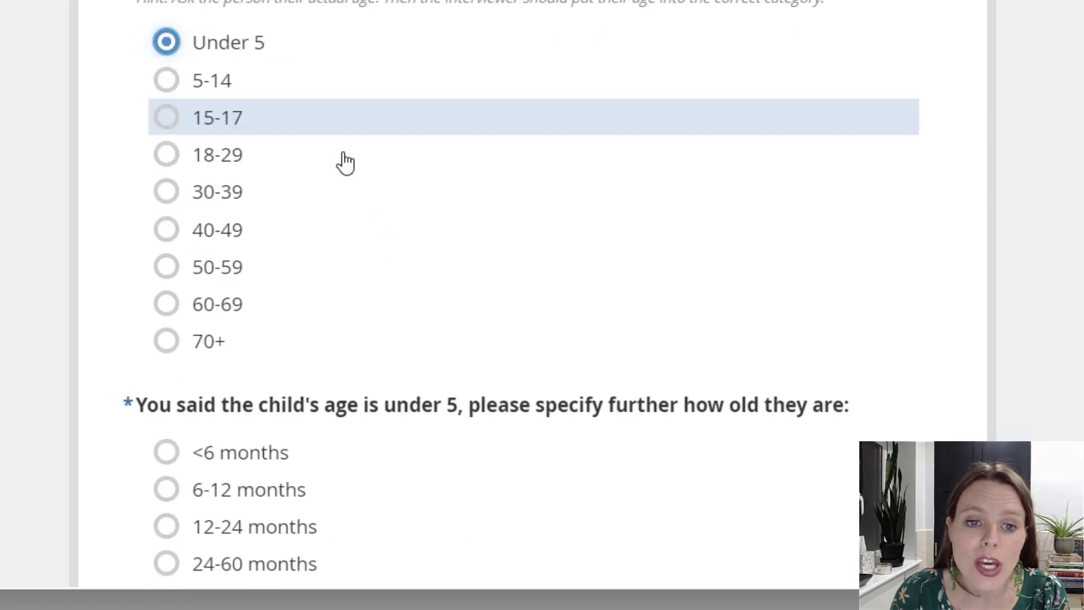
pyautogui.scroll(-2, 281, 443)
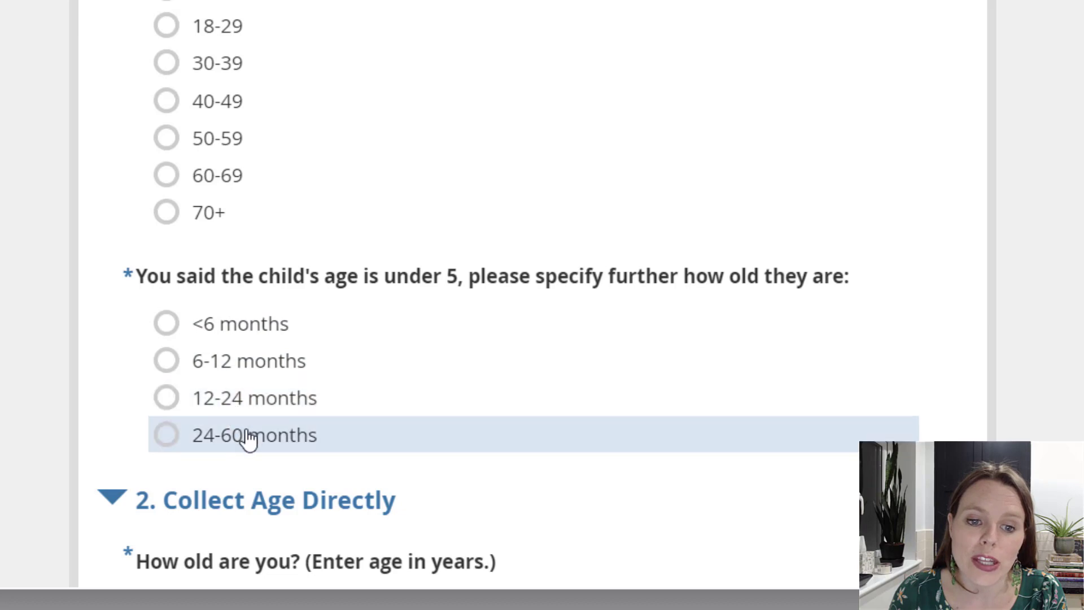
pyautogui.click(234, 403)
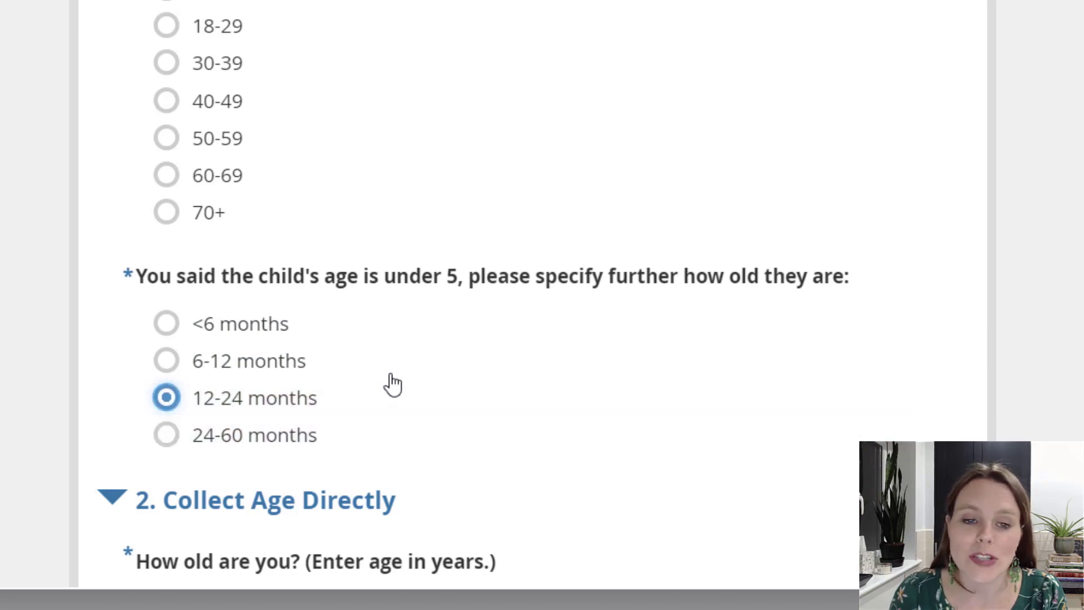
pyautogui.scroll(5, 416, 353)
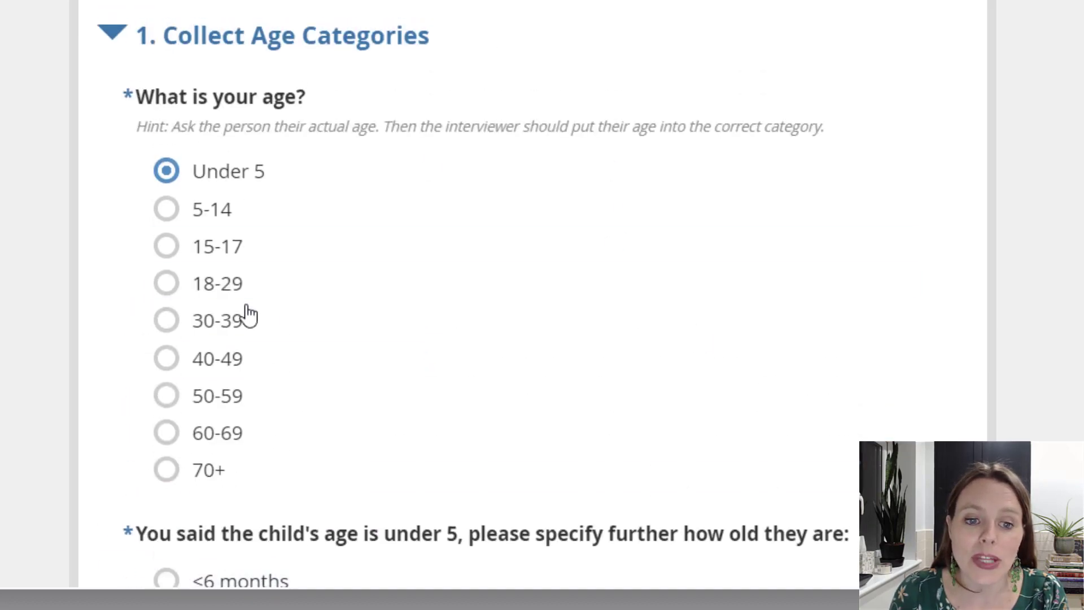
pyautogui.scroll(-3, 249, 316)
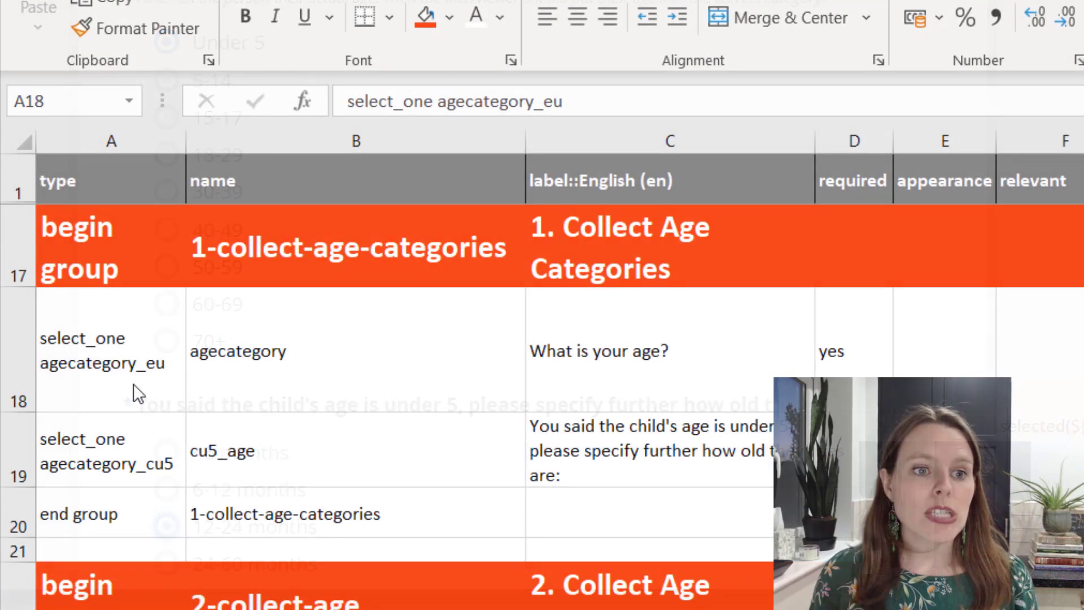
# Switch to the Excel form definition and examine the agecategory question's row from its type and name across to its hint
pyautogui.click(133, 382)
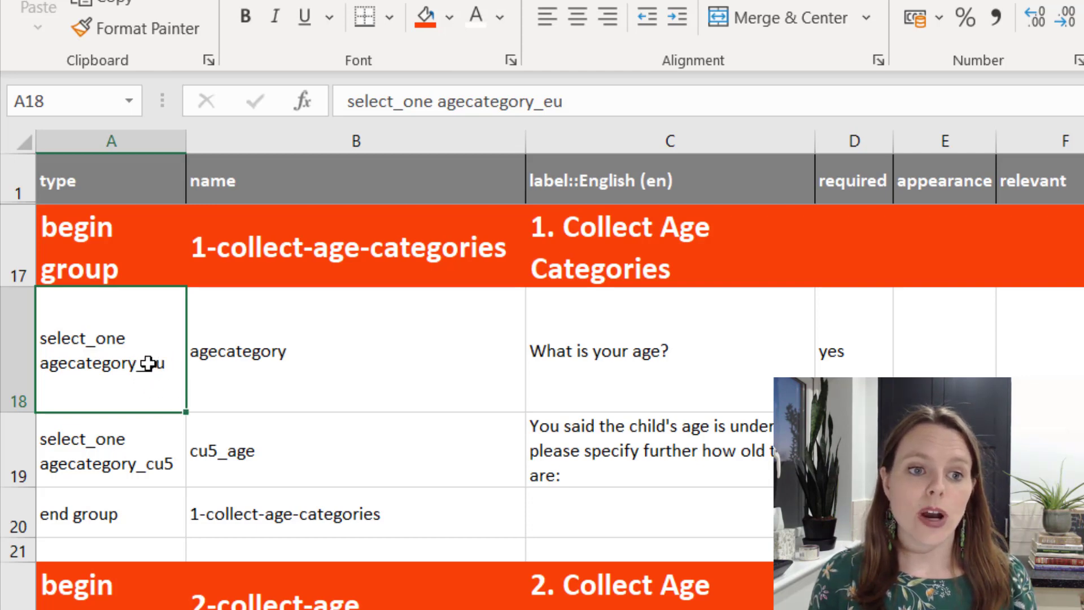
pyautogui.click(248, 377)
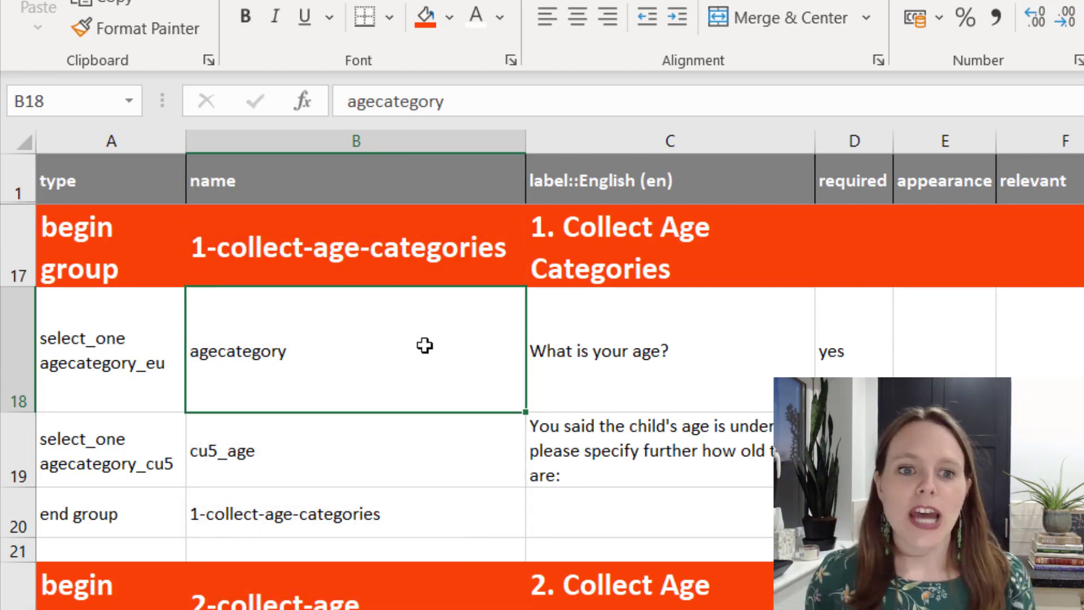
pyautogui.press('Right')
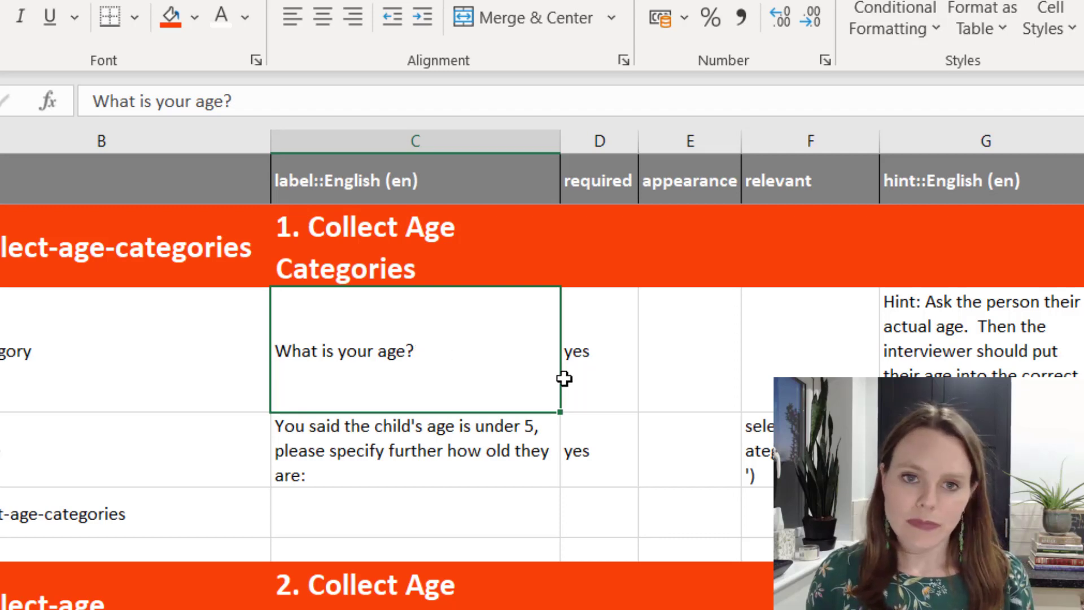
pyautogui.click(604, 382)
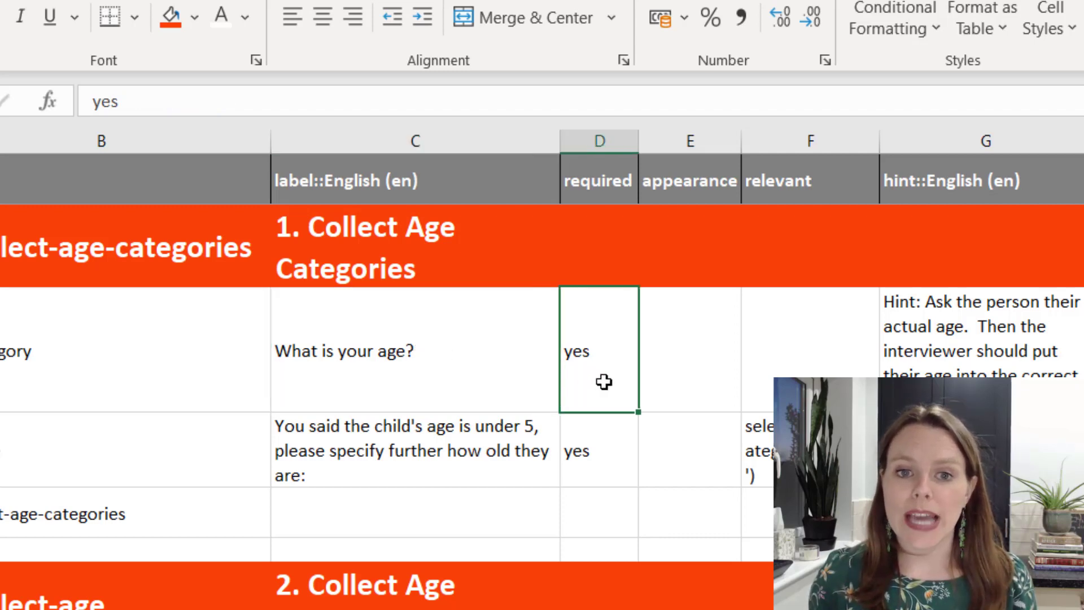
pyautogui.press('Right')
pyautogui.press('Right')
pyautogui.press('Right')
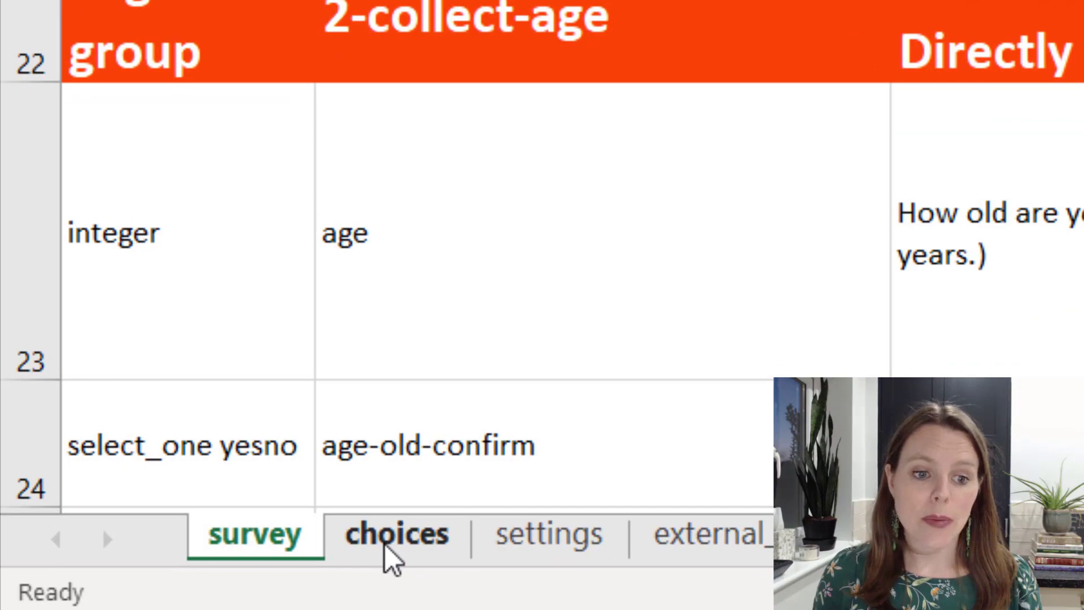
# Open the choices sheet and examine the English labels of the agecategory_us and agecategory_cu5 lists
pyautogui.click(386, 546)
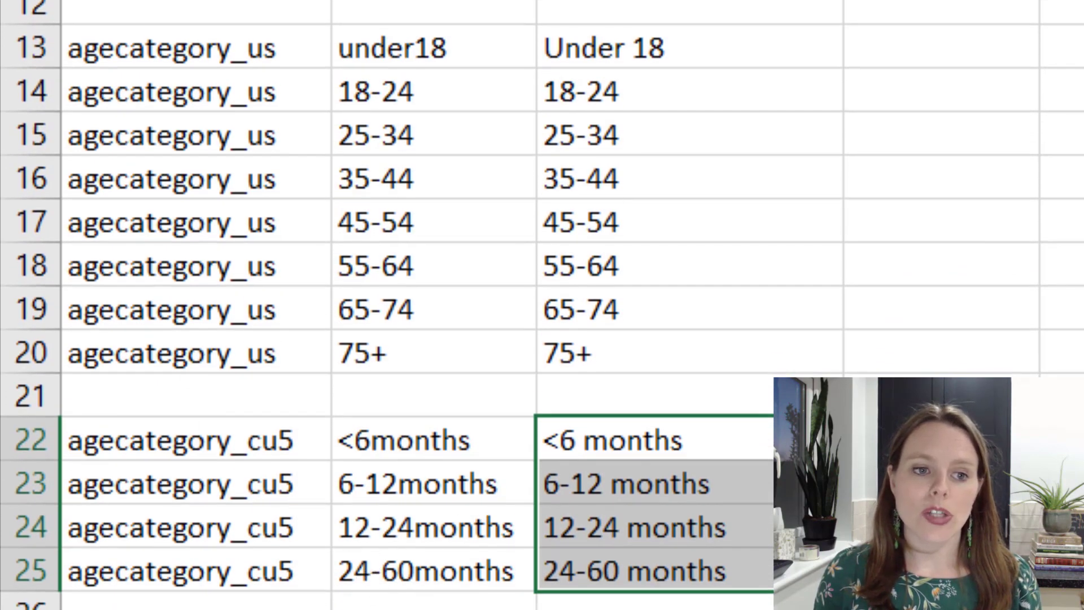
pyautogui.click(689, 1)
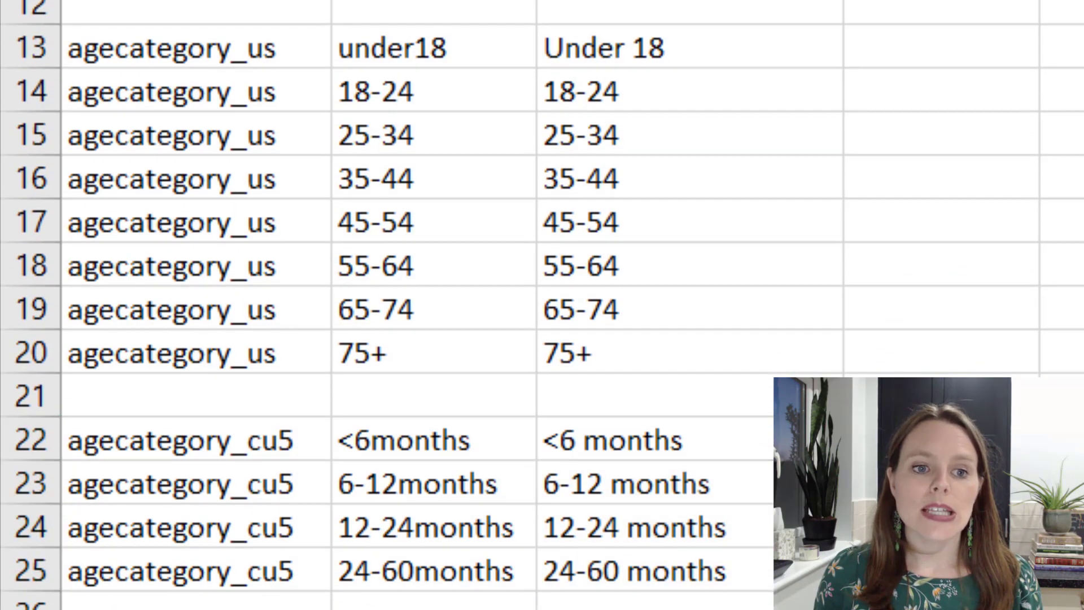
pyautogui.moveTo(666, 41); pyautogui.dragTo(731, 348)
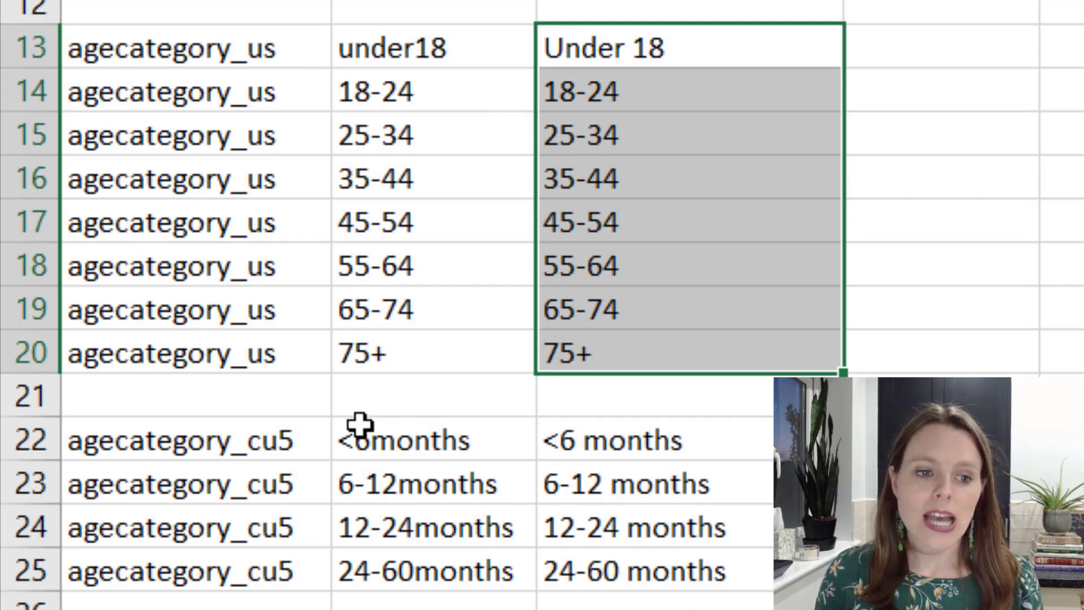
pyautogui.moveTo(561, 440); pyautogui.dragTo(623, 594)
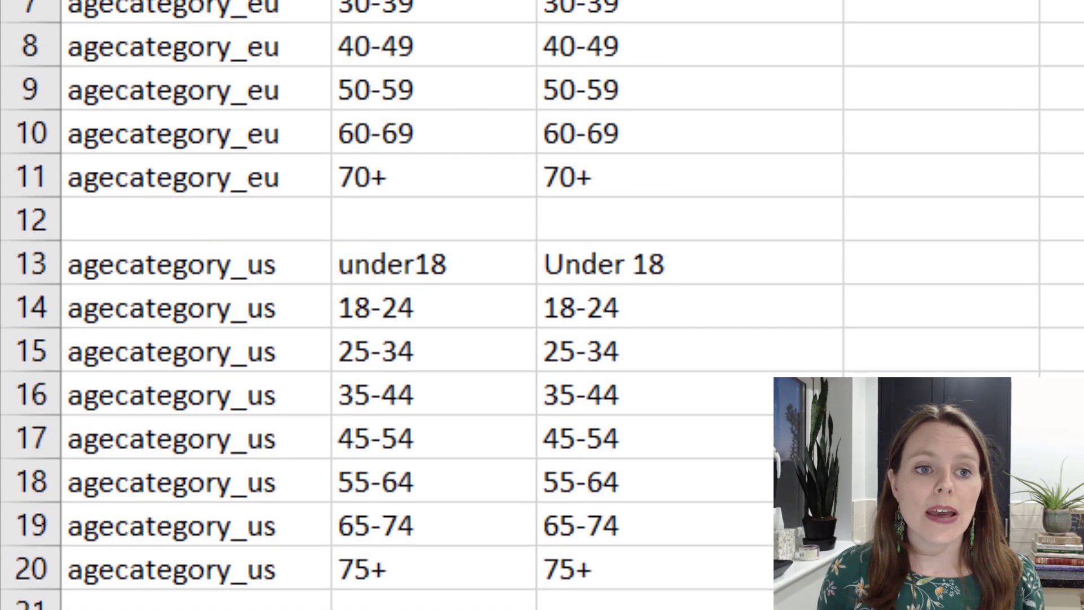
# Compare the name column with the English label column for the agecategory_eu options on the choices sheet
pyautogui.click(438, 6)
pyautogui.moveTo(443, 185); pyautogui.dragTo(491, 609)
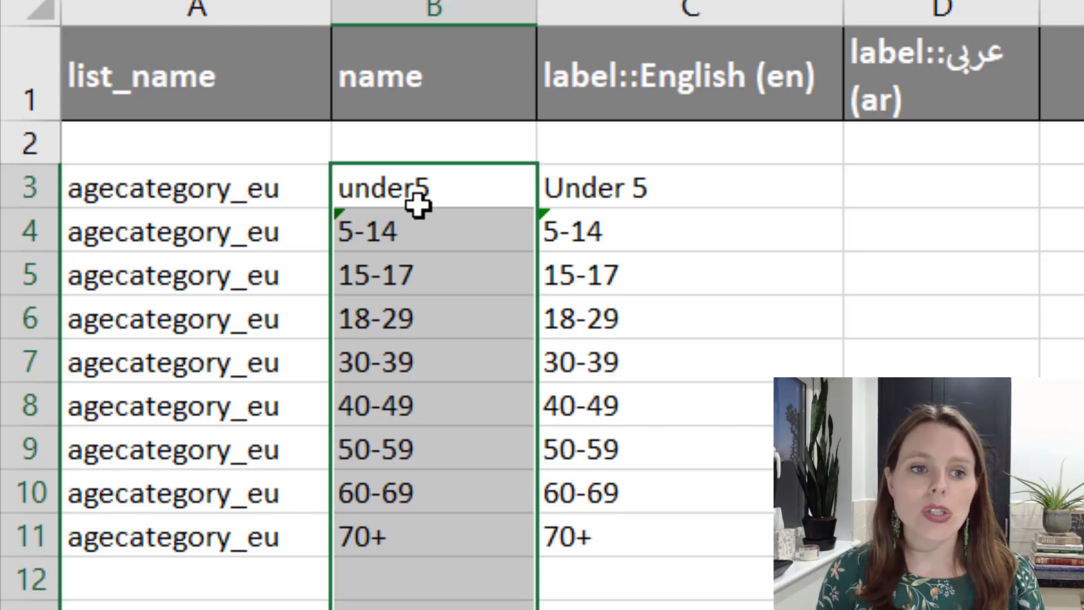
pyautogui.moveTo(489, 184); pyautogui.dragTo(518, 565)
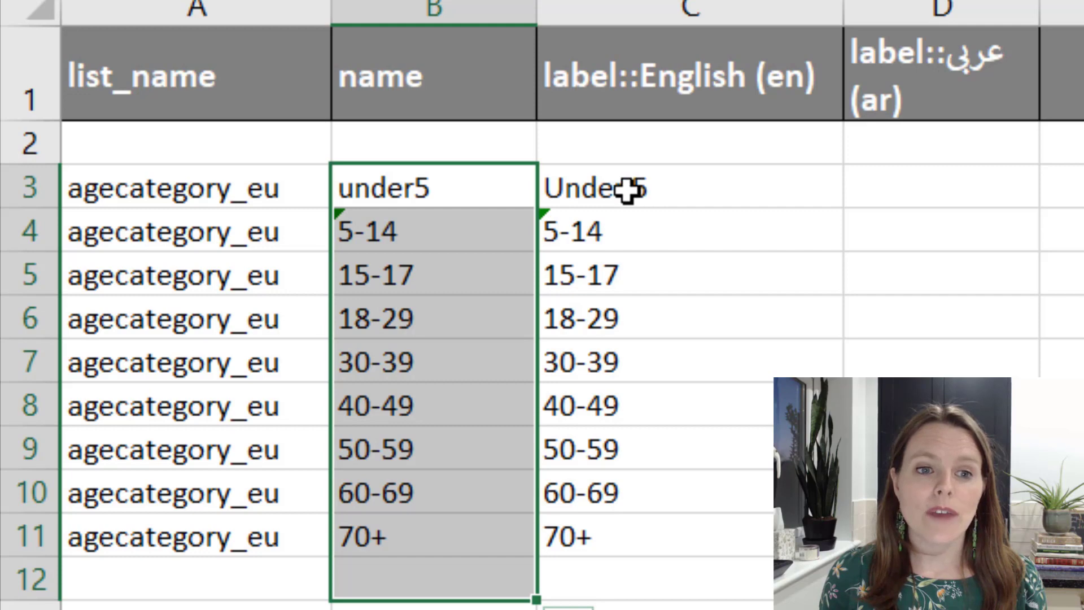
pyautogui.click(440, 604)
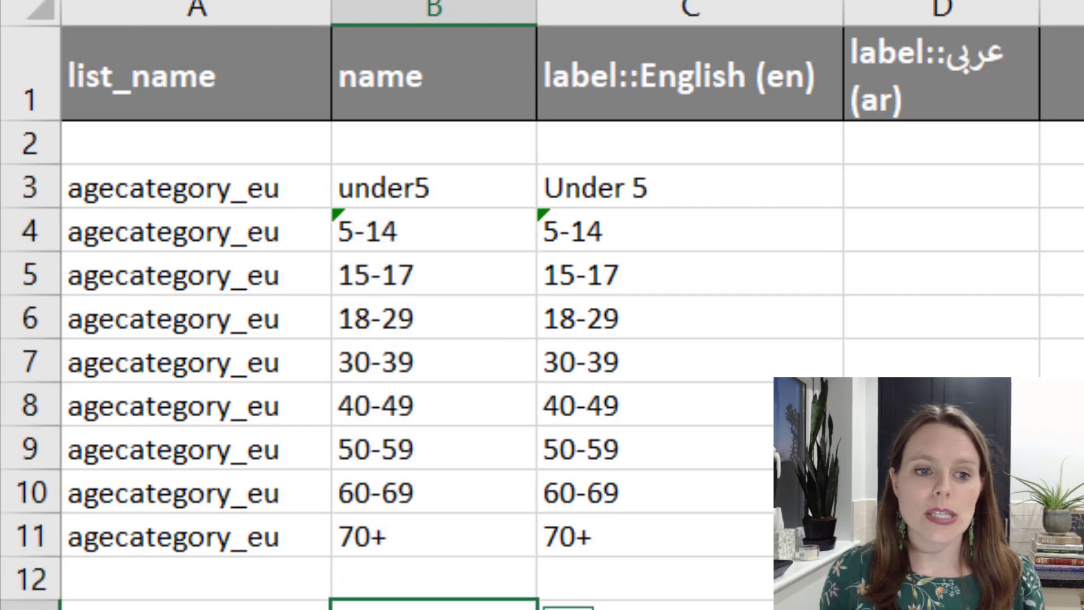
pyautogui.click(440, 609)
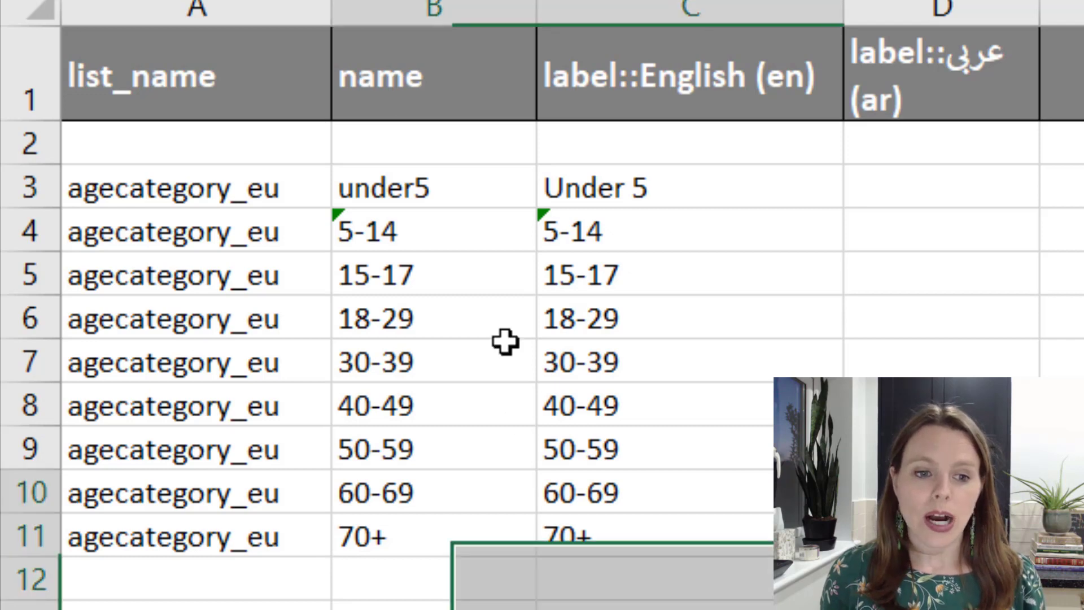
pyautogui.click(616, 16)
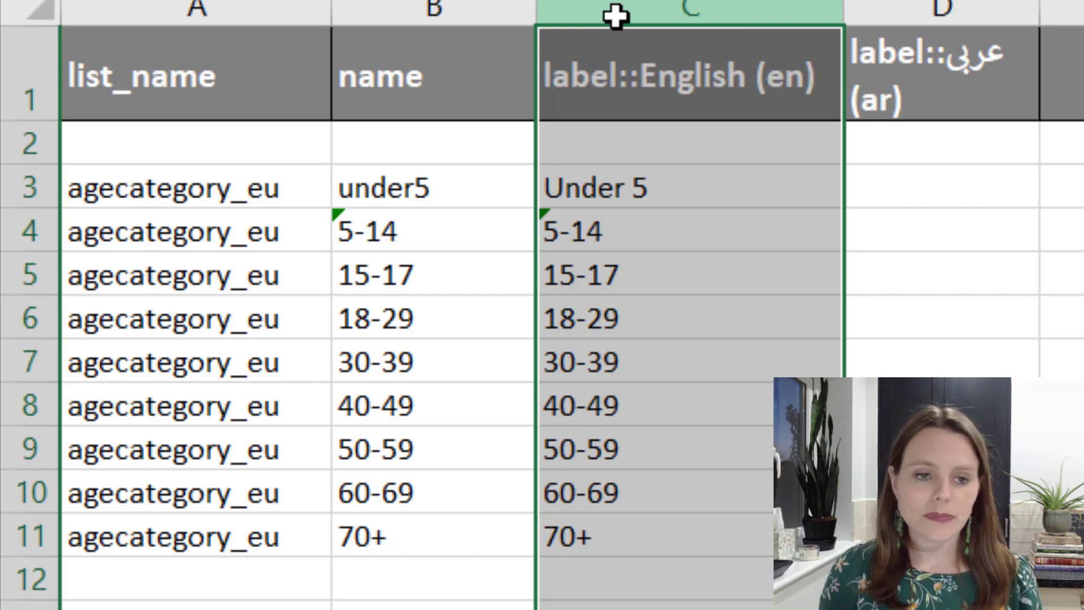
pyautogui.click(432, 9)
pyautogui.click(443, 188)
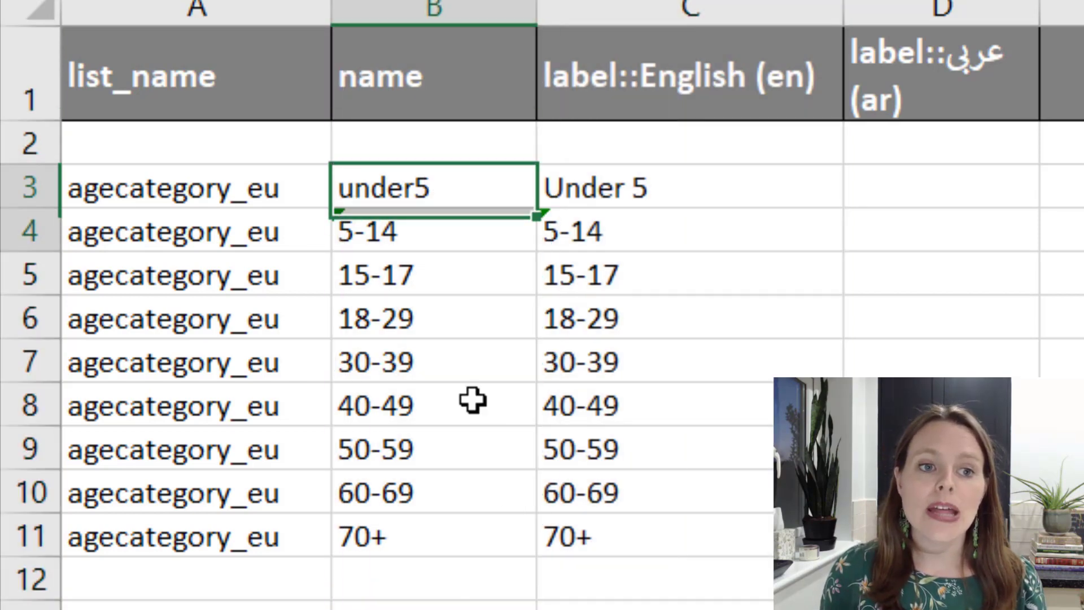
pyautogui.moveTo(473, 401); pyautogui.dragTo(508, 606)
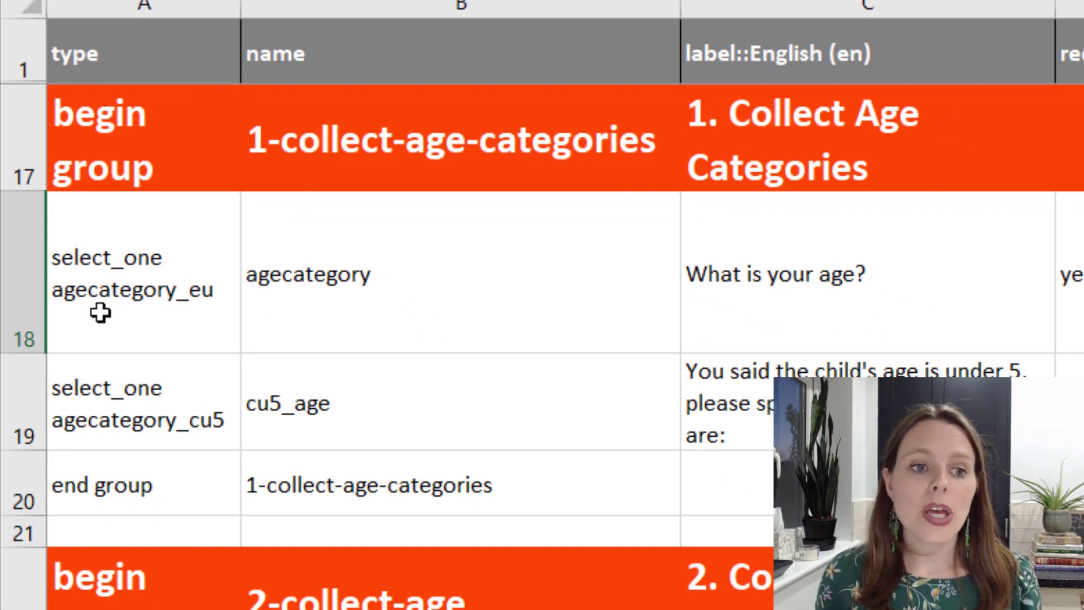
# Match the agecategory question's select_one type on the survey sheet with the agecategory_eu list on the choices sheet
pyautogui.click(82, 305)
pyautogui.keyDown('shift'); pyautogui.click(283, 315); pyautogui.keyUp('shift')
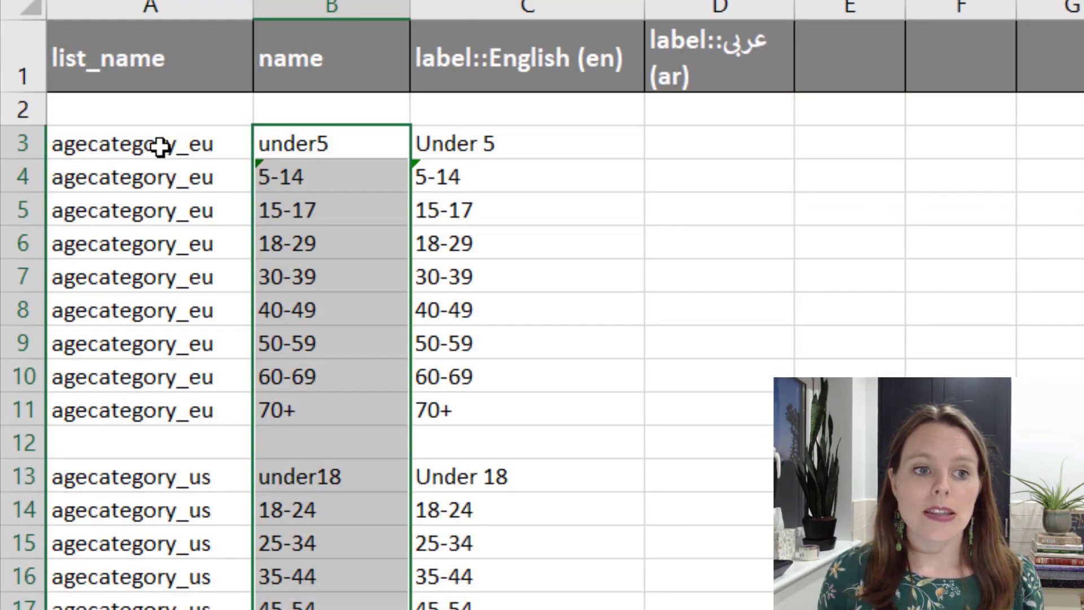
pyautogui.moveTo(160, 147); pyautogui.dragTo(535, 419)
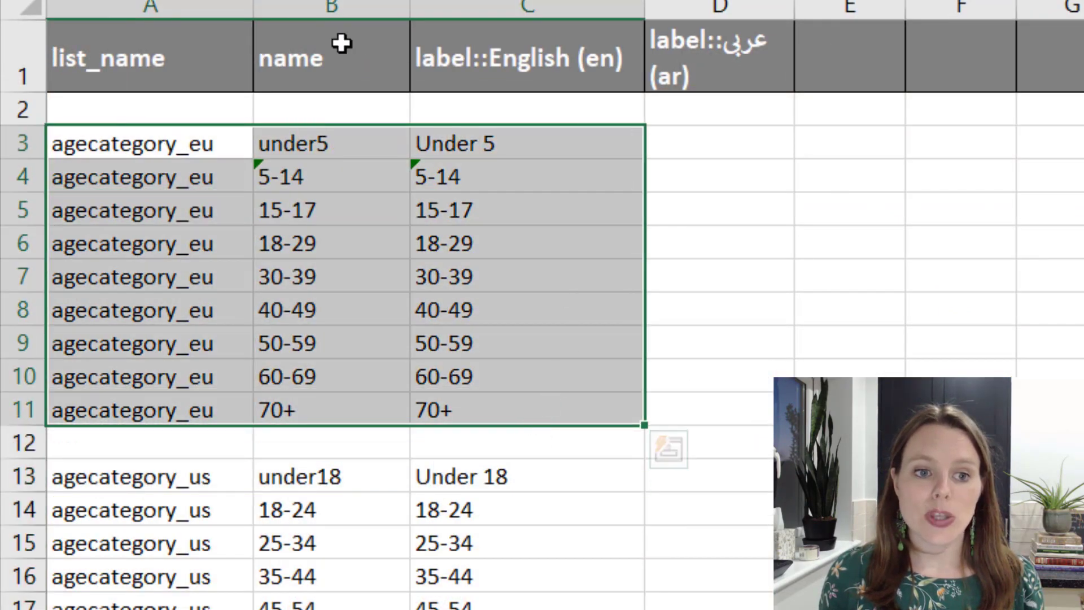
pyautogui.click(460, 145)
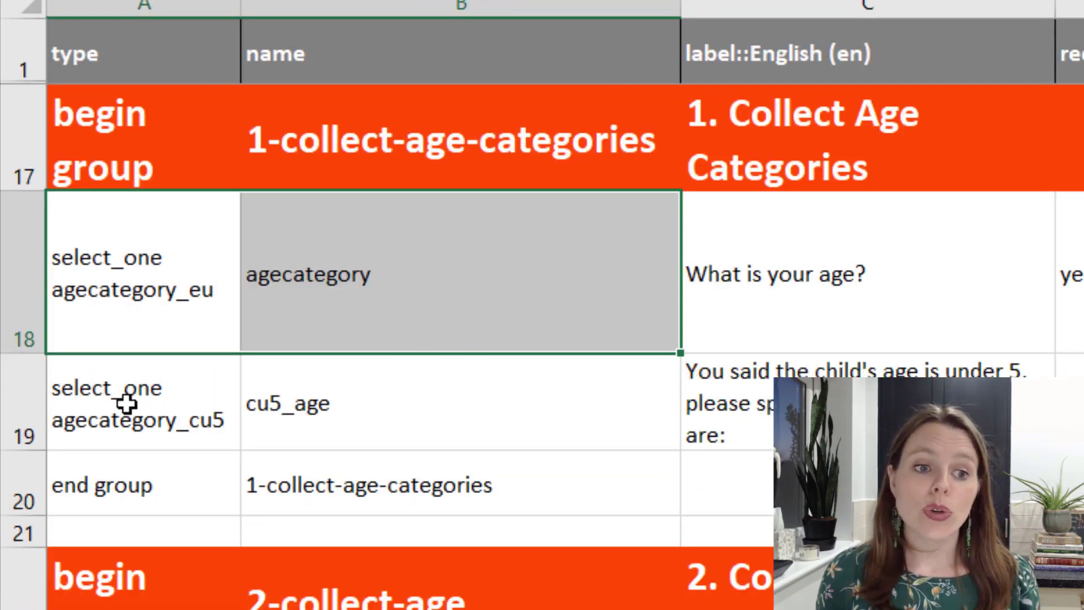
# Examine the type, name and English label of the cu5_age follow-up question on the survey sheet
pyautogui.click(40, 401)
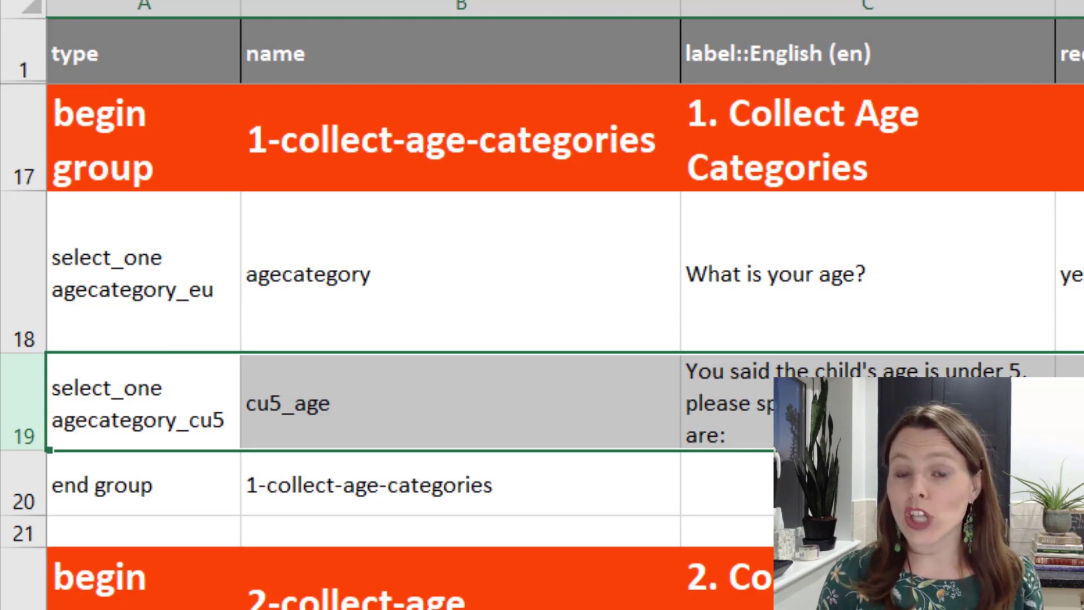
pyautogui.click(156, 390)
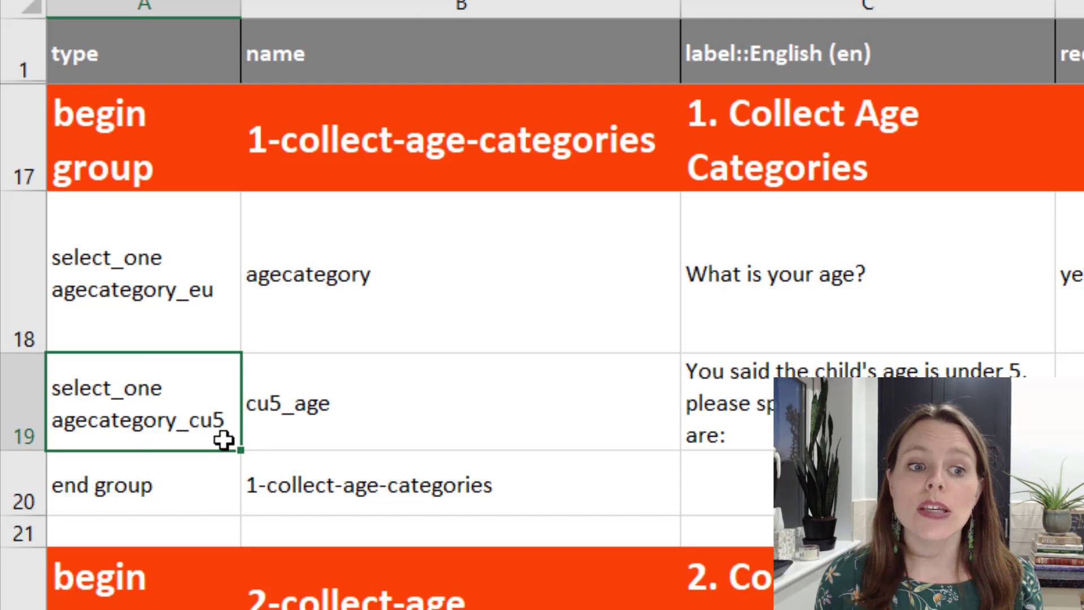
pyautogui.click(314, 419)
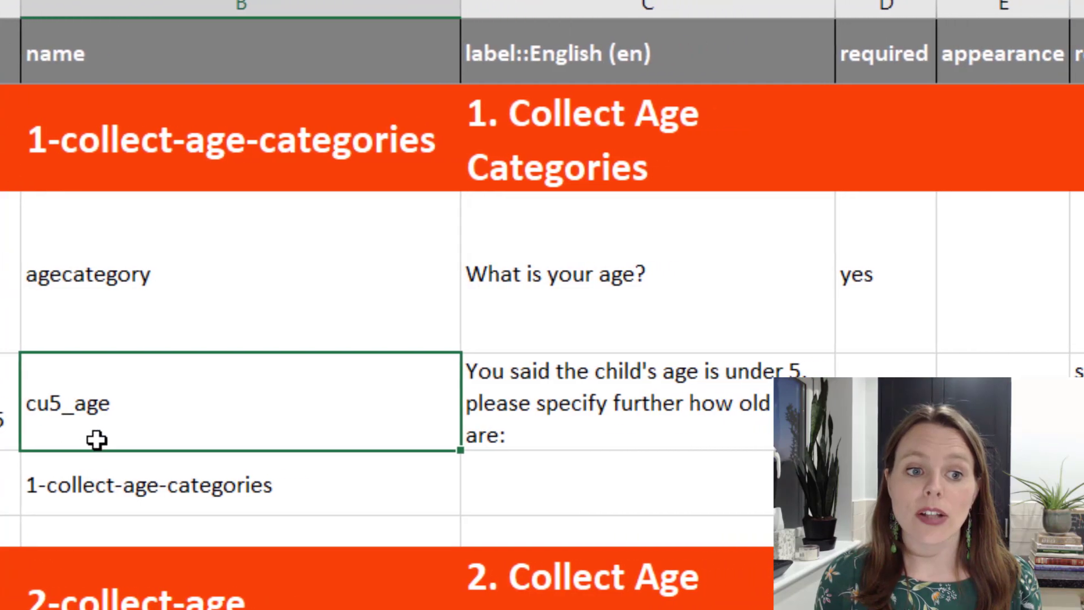
pyautogui.click(516, 410)
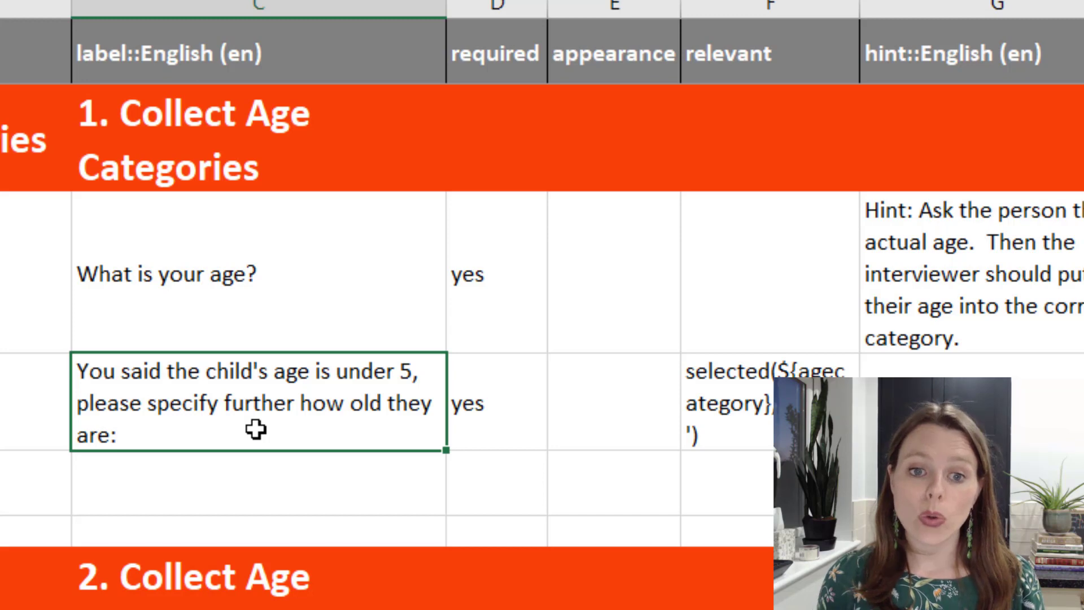
# Check the required setting and the relevant condition of the cu5_age question on the survey sheet
pyautogui.press('Tab')
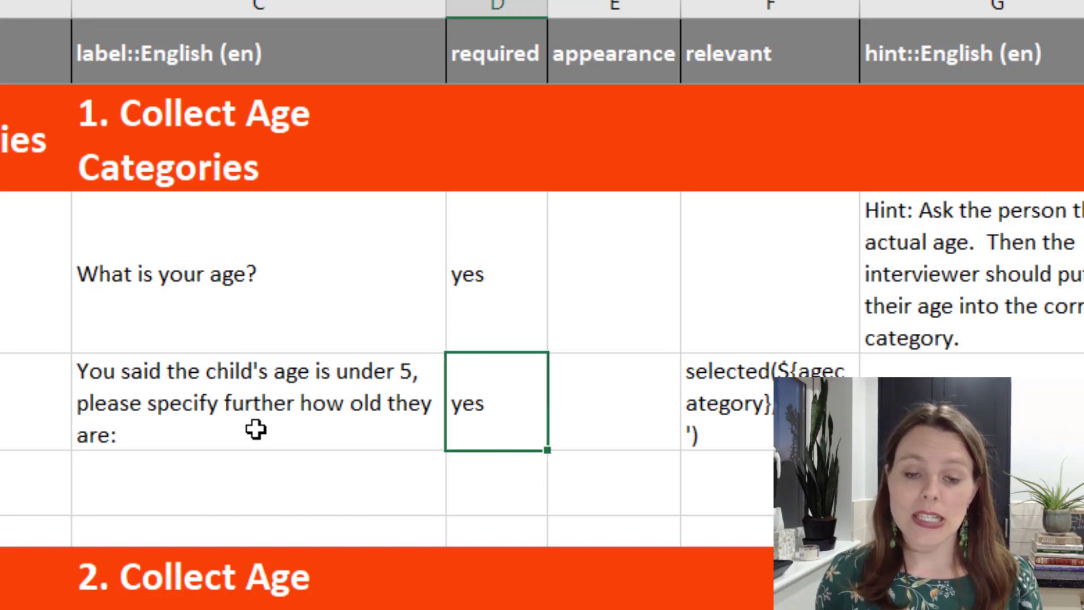
pyautogui.press('Tab')
pyautogui.press('Tab')
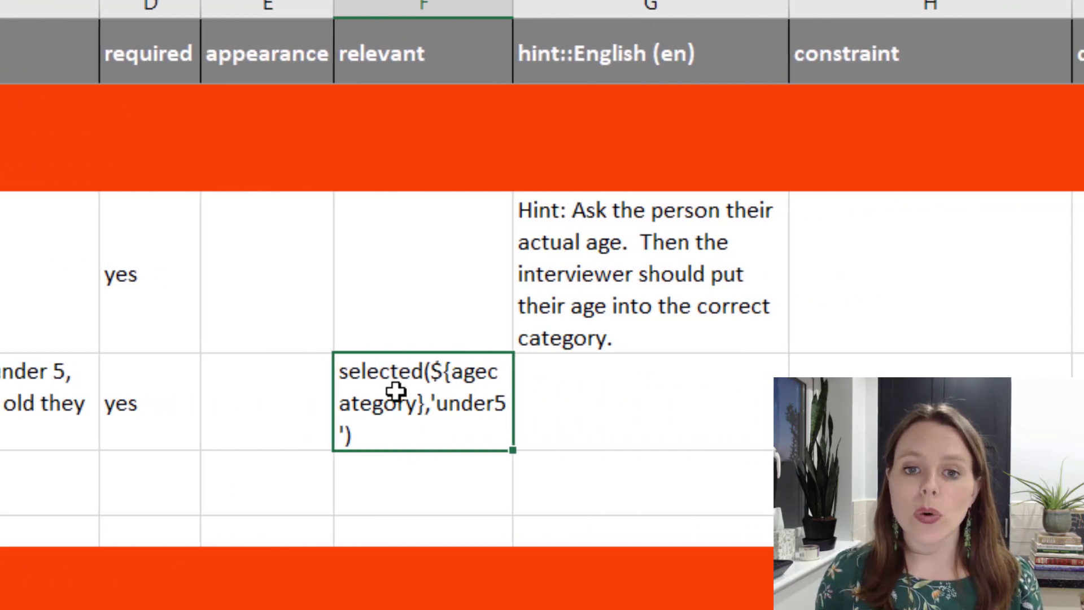
# Widen the relevant column so that the cu5_age question's condition wraps onto fewer lines
pyautogui.click(409, 10)
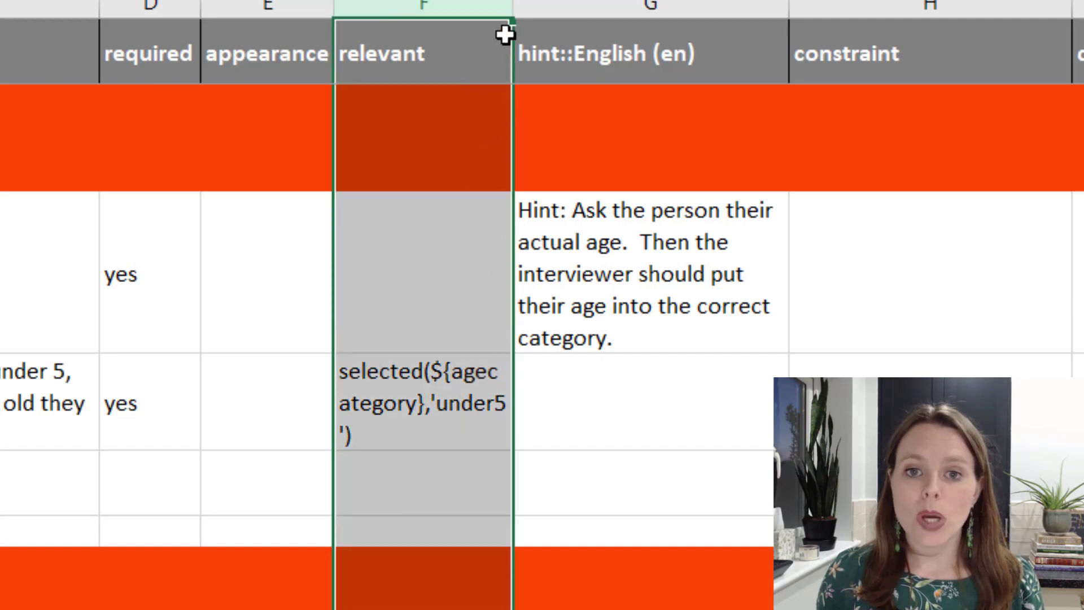
pyautogui.moveTo(552, 15); pyautogui.dragTo(595, 5)
pyautogui.click(527, 411)
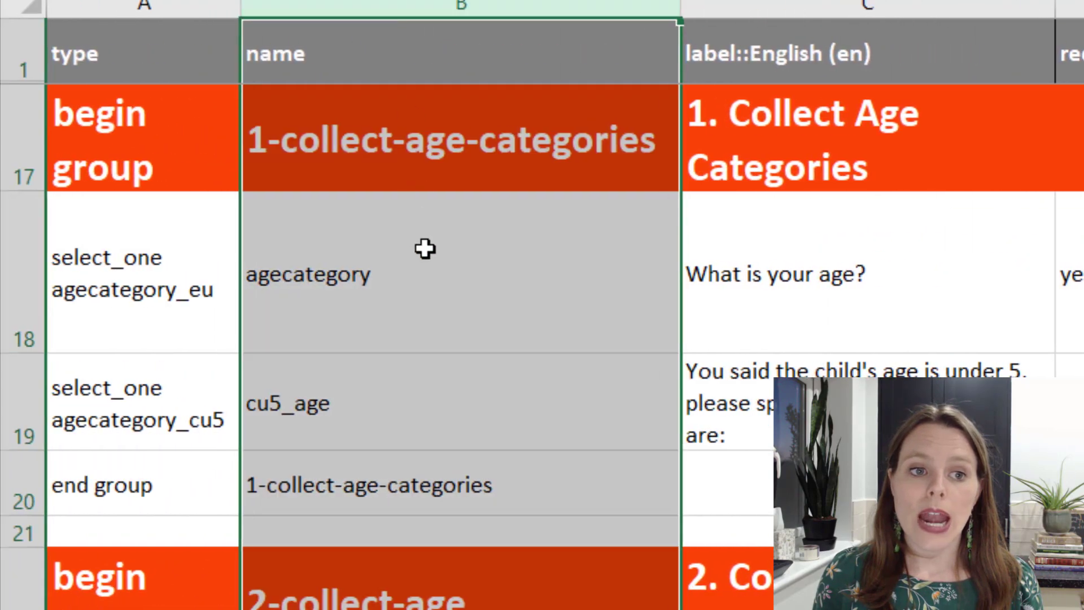
# Trace the agecategory reference in the cu5_age relevant condition to that question's name, and examine the 'under5' value in the expression
pyautogui.click(424, 250)
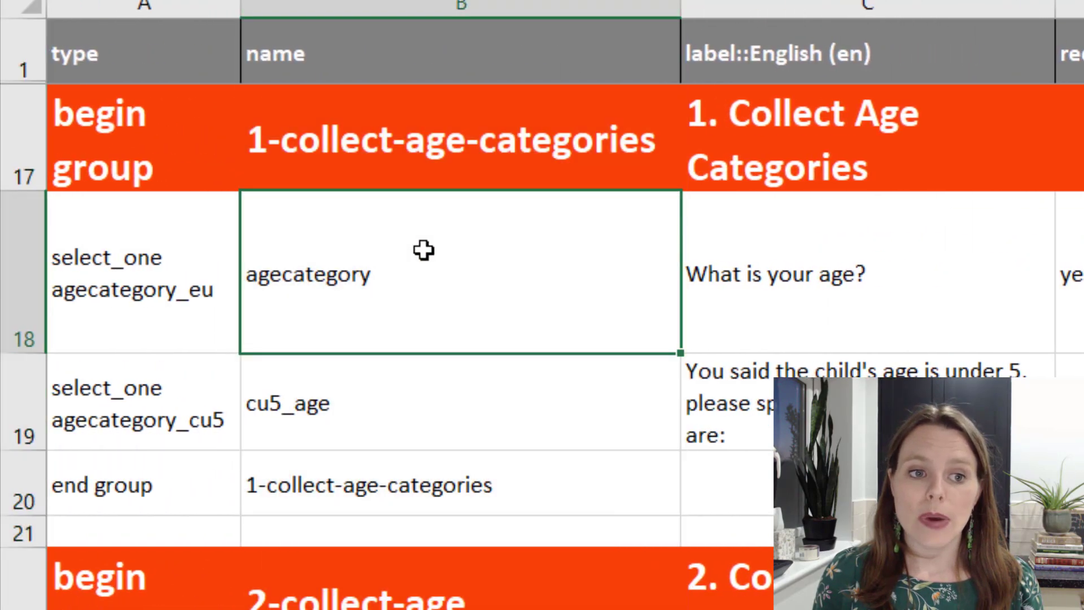
pyautogui.moveTo(423, 250); pyautogui.dragTo(1083, 328)
pyautogui.click(1083, 403)
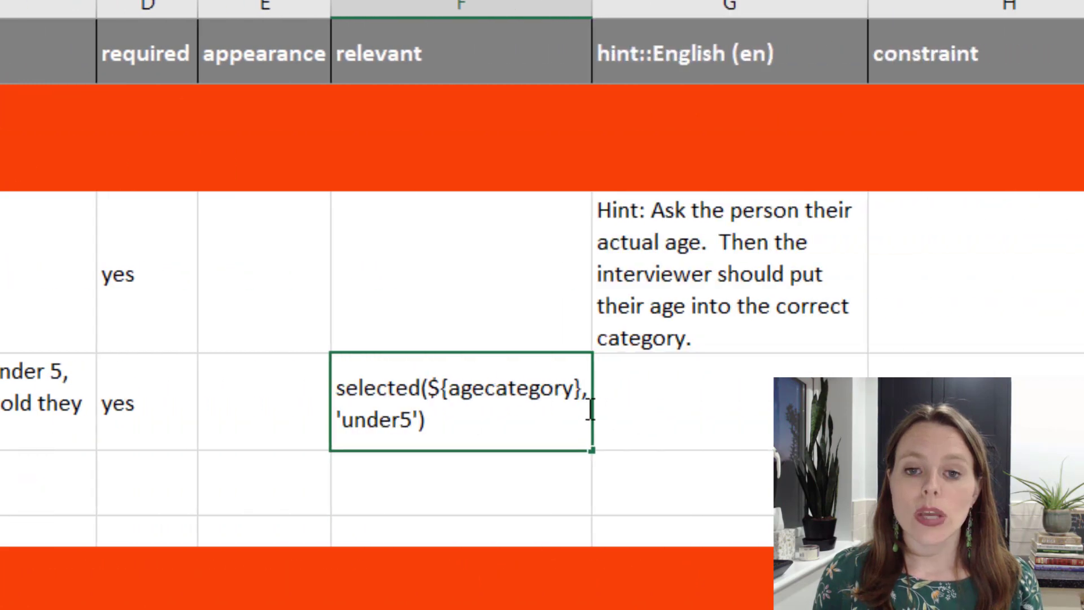
pyautogui.click(344, 421)
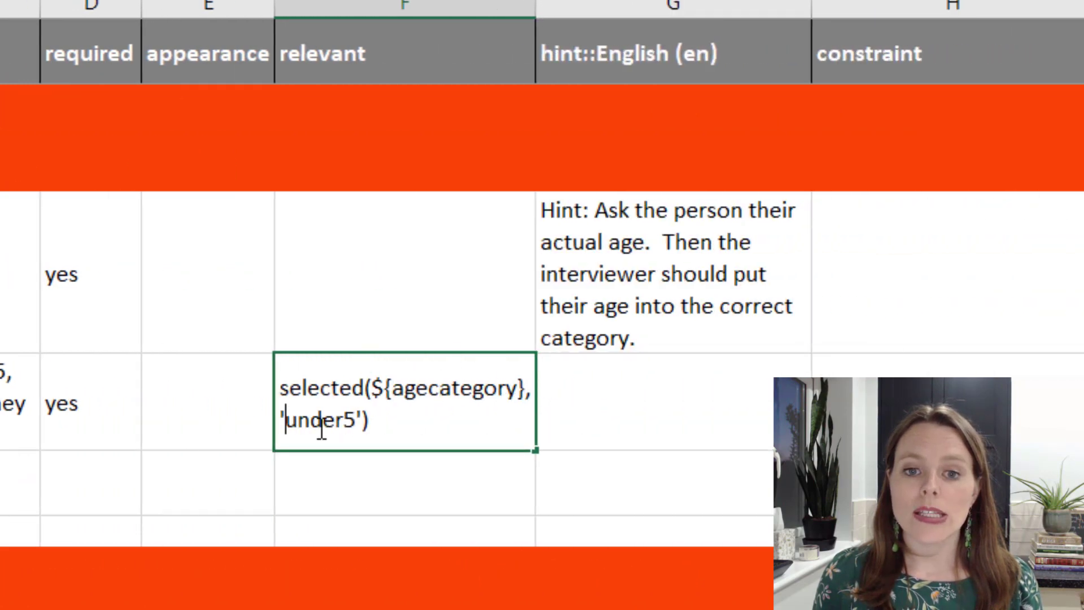
pyautogui.moveTo(321, 430); pyautogui.dragTo(358, 441)
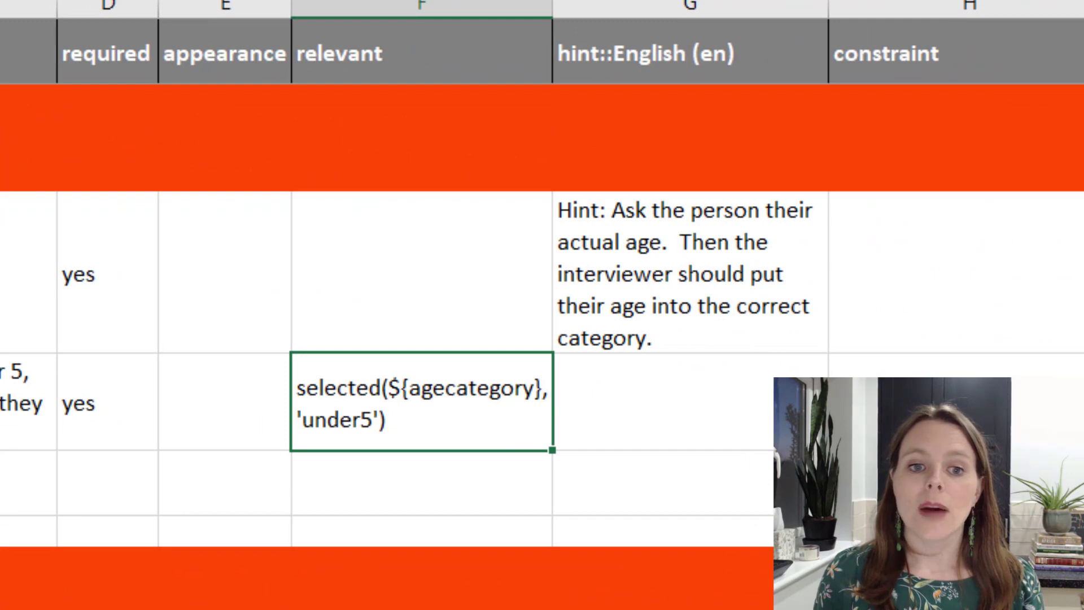
# Compare the cu5_age row's condition with the other conditions in the relevant column, including the consent group's
pyautogui.moveTo(0, 404); pyautogui.dragTo(454, 414)
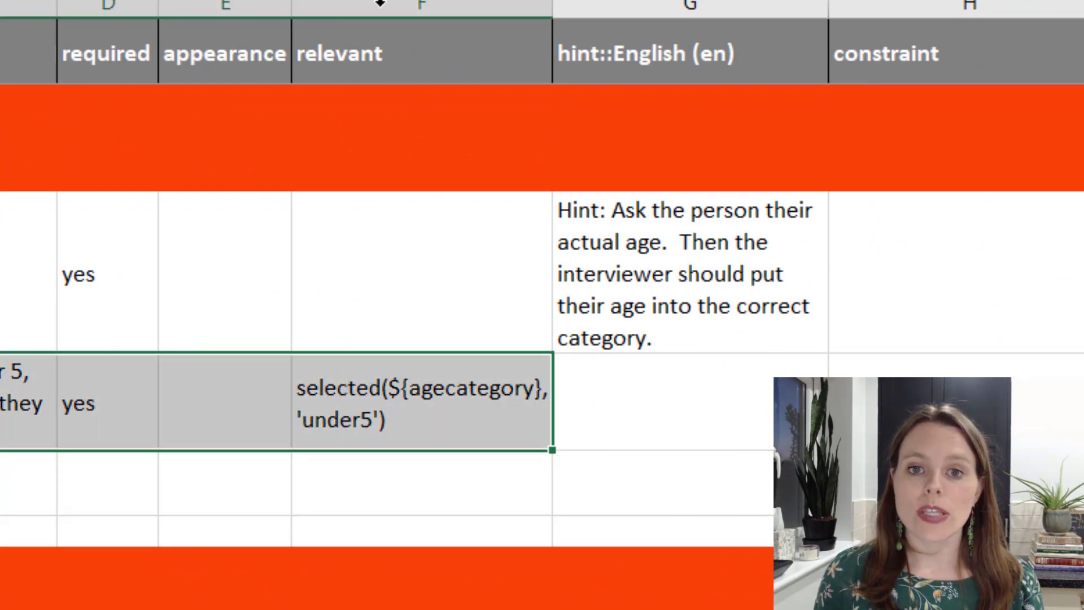
pyautogui.click(399, 5)
pyautogui.moveTo(398, 54); pyautogui.dragTo(470, 566)
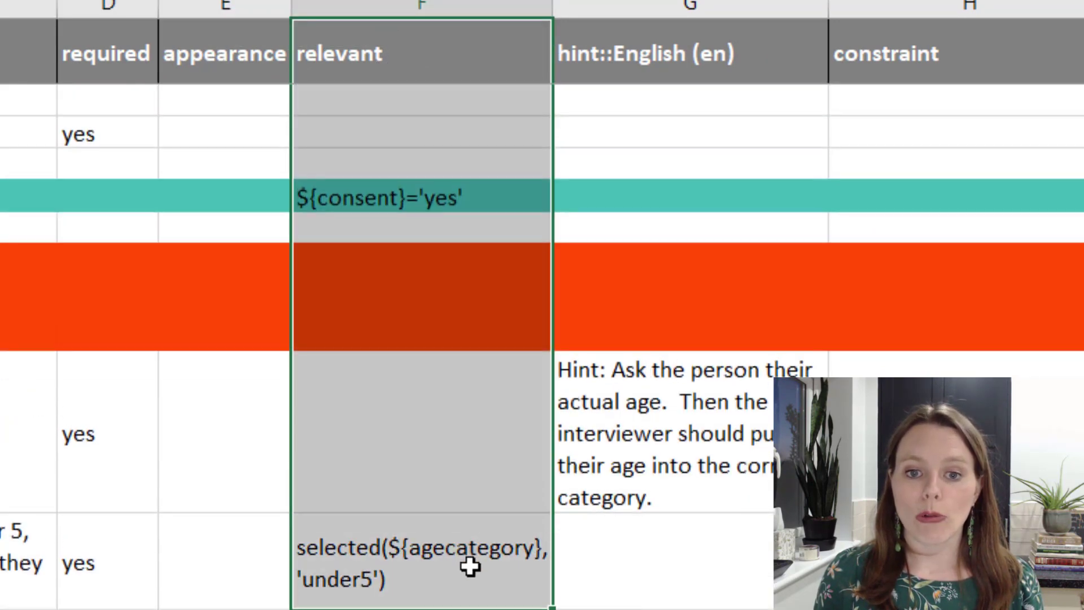
pyautogui.click(473, 567)
pyautogui.scroll(-2, 542, 322)
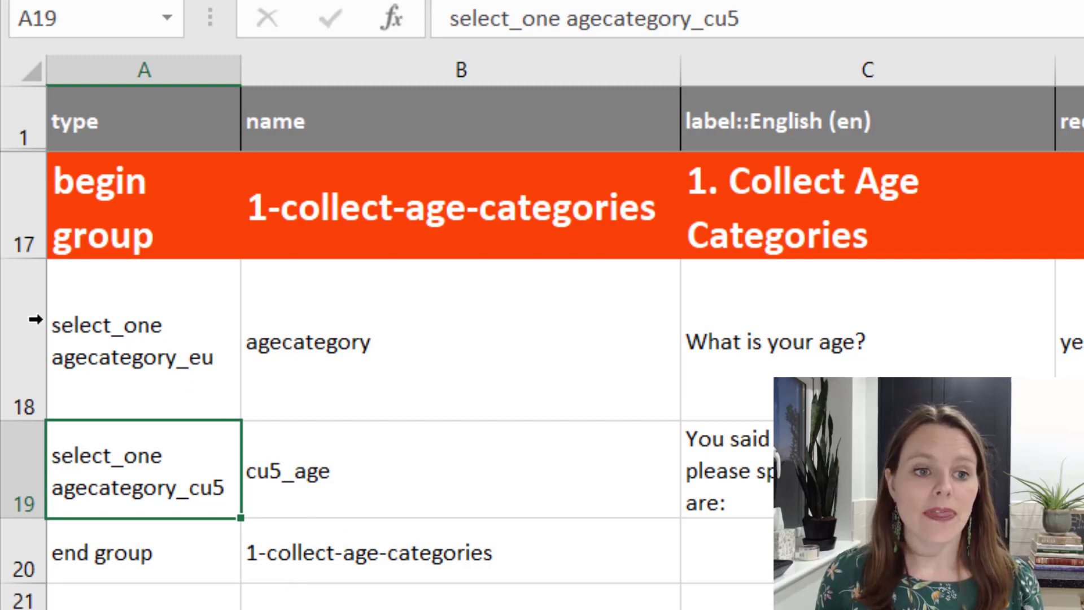
# Review rows 18 to 20 of the age categories group and move on to the 2-collect-age group
pyautogui.moveTo(35, 319); pyautogui.dragTo(85, 551)
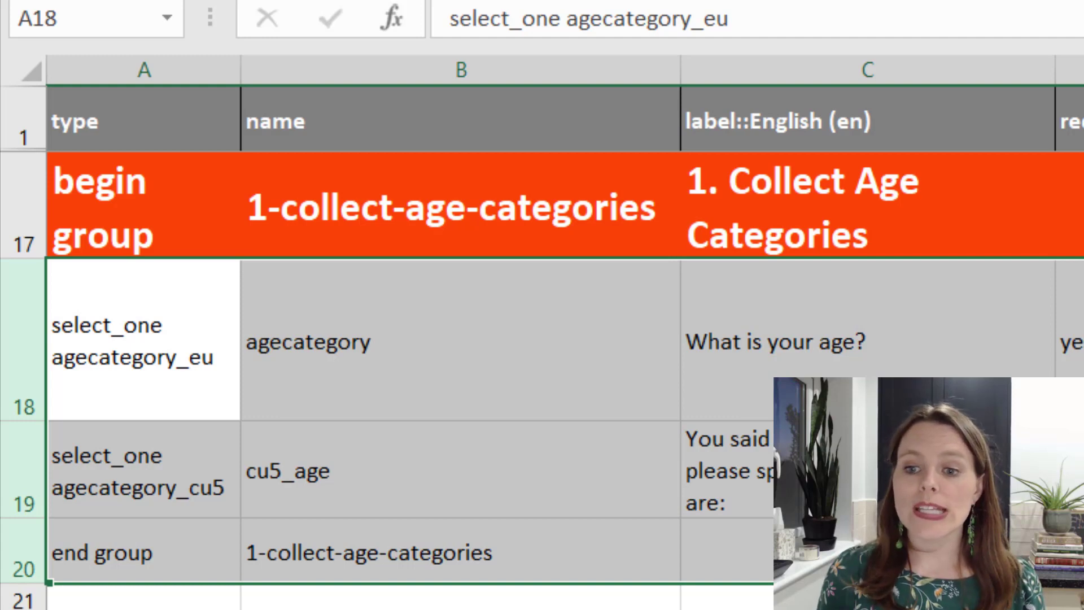
pyautogui.scroll(-2, 542, 378)
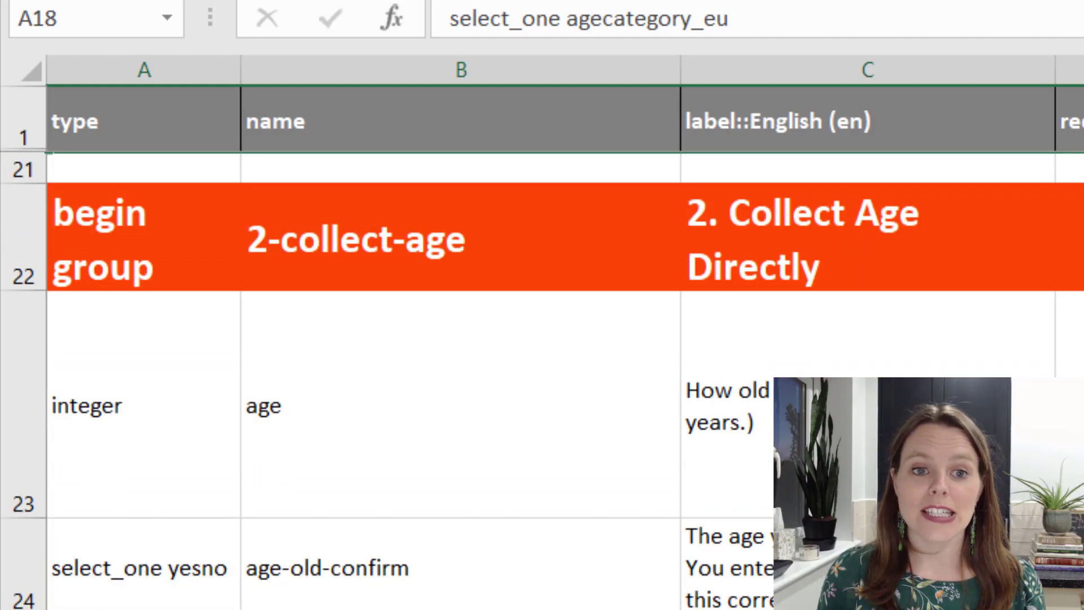
pyautogui.scroll(-1, 542, 379)
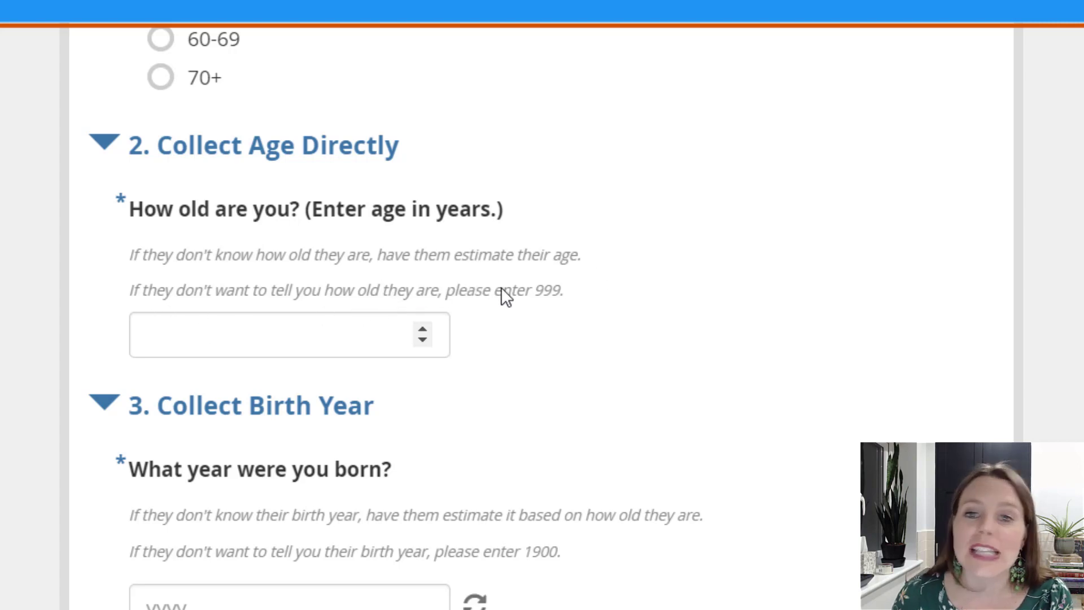
# In the survey form, answer the "How old are you?" question with 29
pyautogui.click(207, 332)
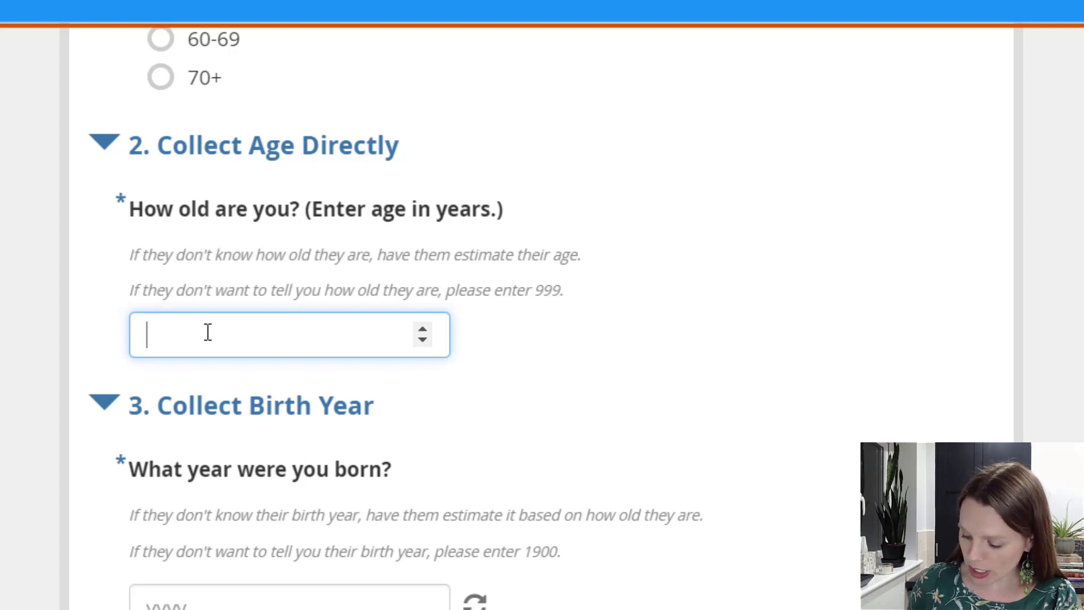
pyautogui.write('29')
pyautogui.click(765, 398)
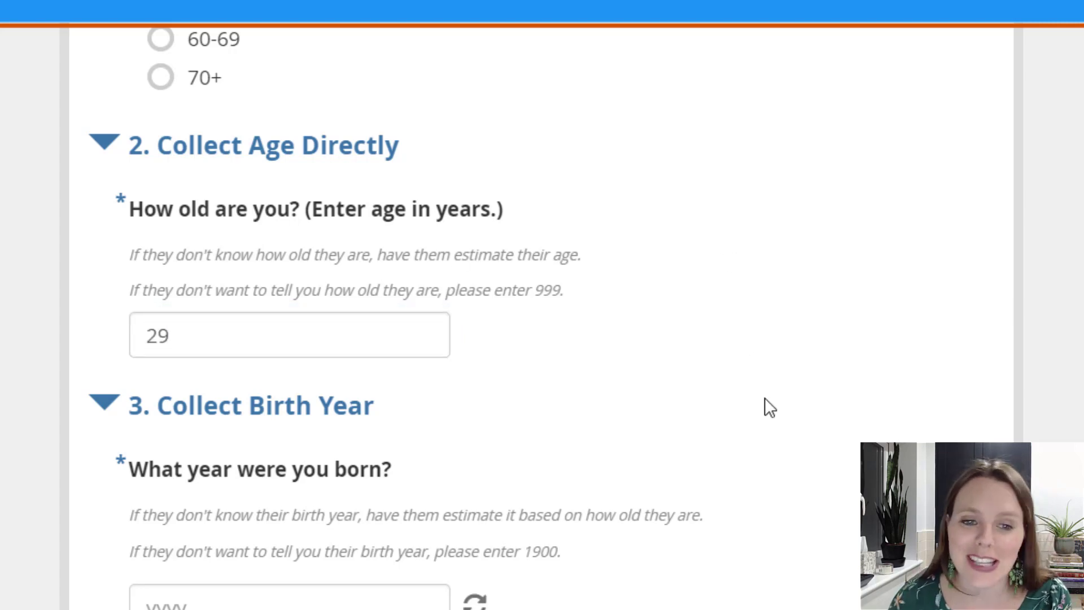
# Change the age answer to 89 and confirm the very old age with Yes
pyautogui.moveTo(231, 336); pyautogui.dragTo(65, 308)
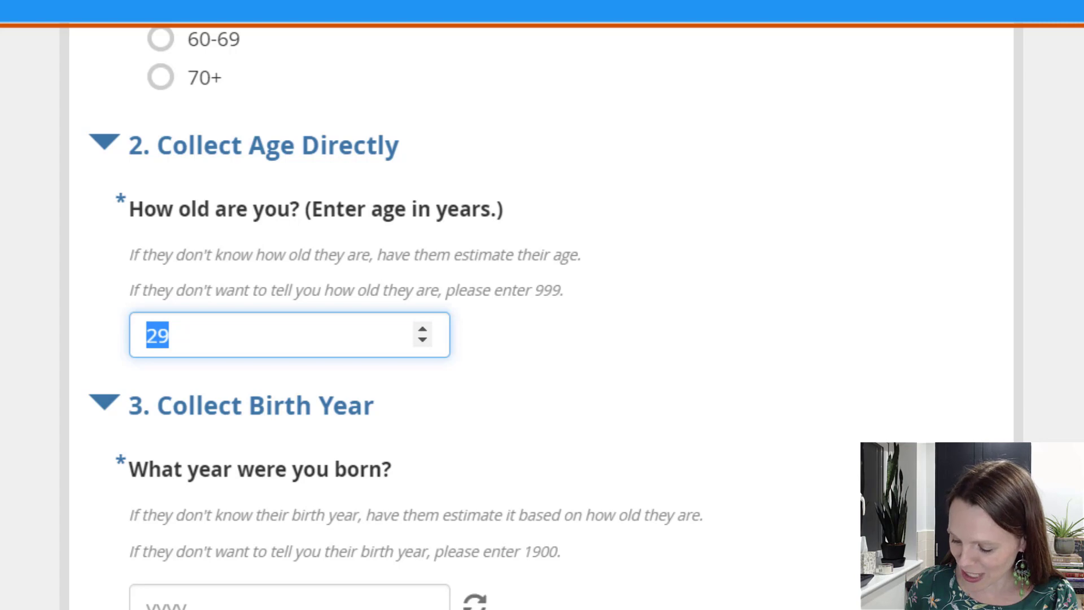
pyautogui.write('89')
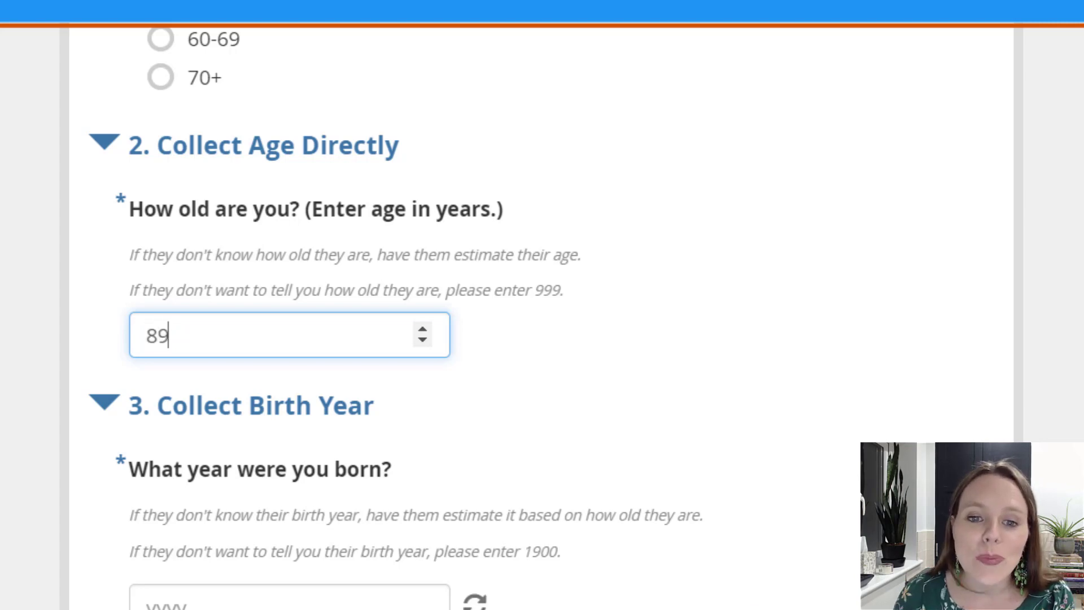
pyautogui.click(589, 320)
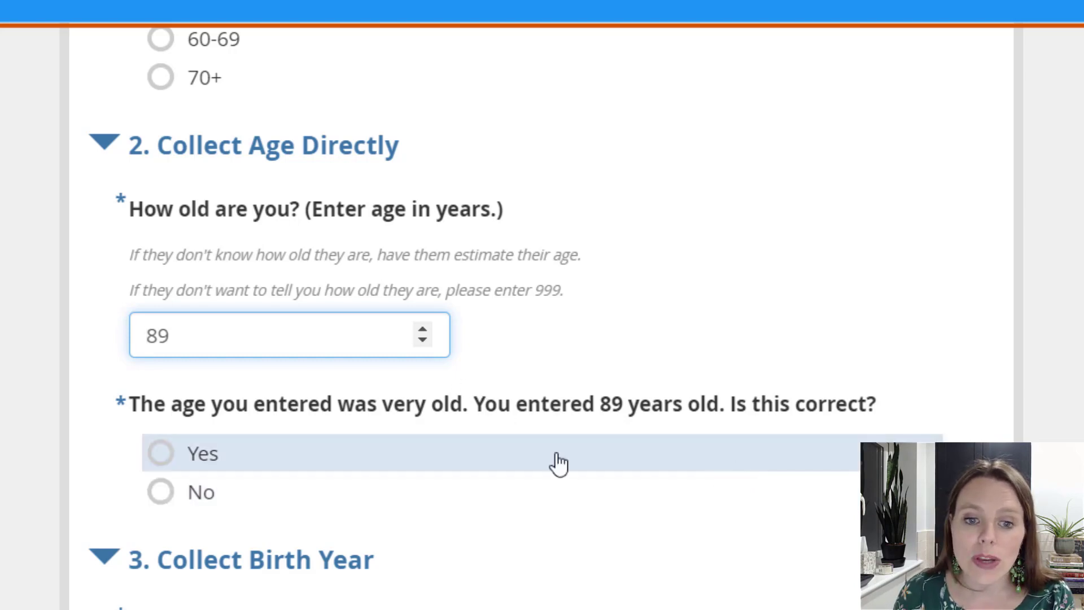
pyautogui.click(196, 454)
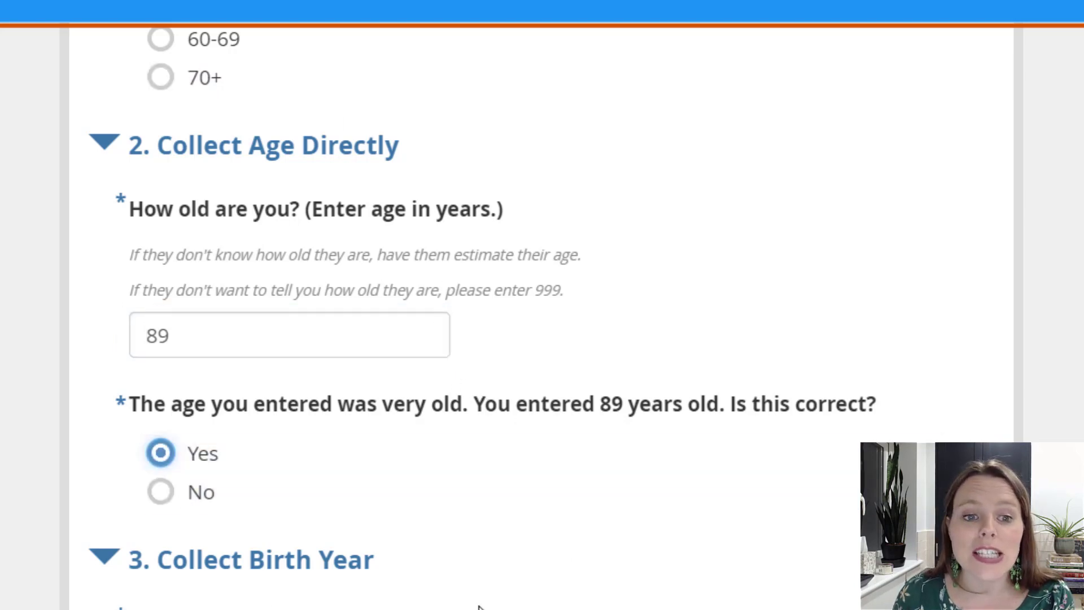
# Replace the age answer with 999, the code for declining to tell one's age
pyautogui.moveTo(187, 329); pyautogui.dragTo(127, 314)
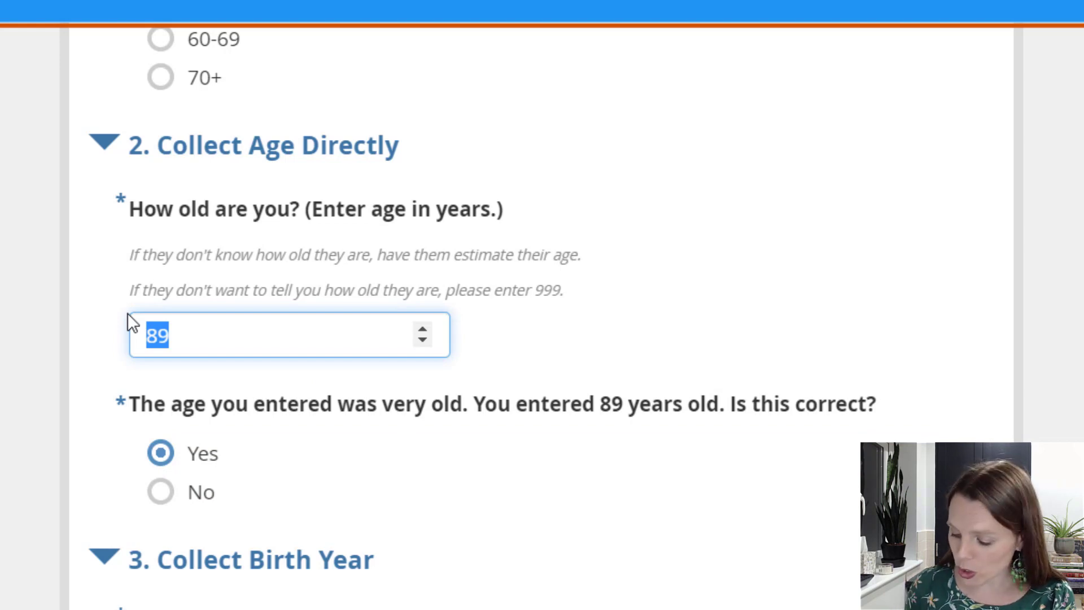
pyautogui.write('999')
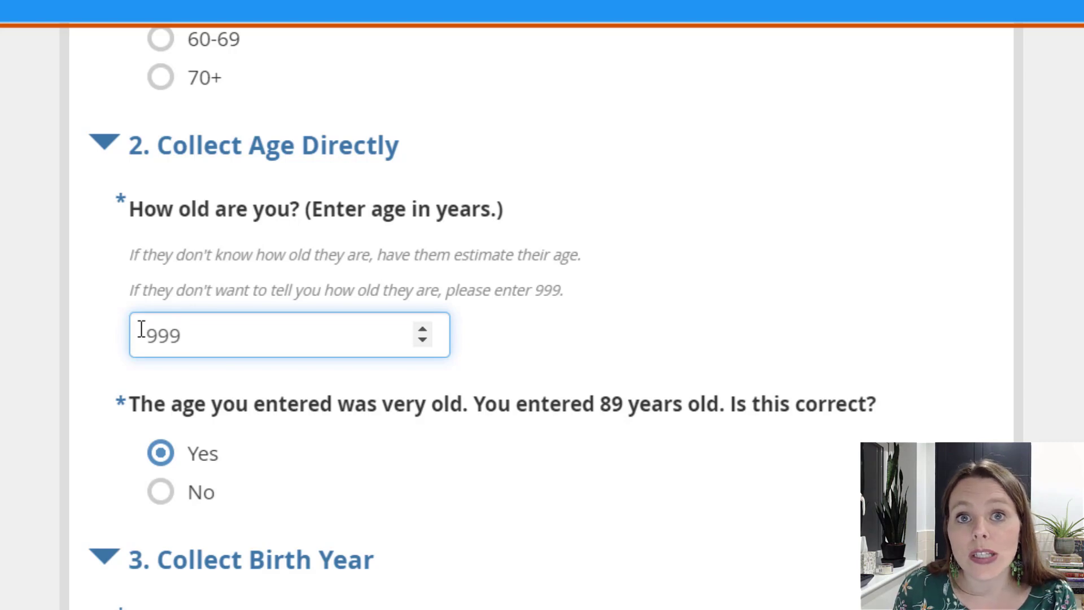
pyautogui.click(578, 359)
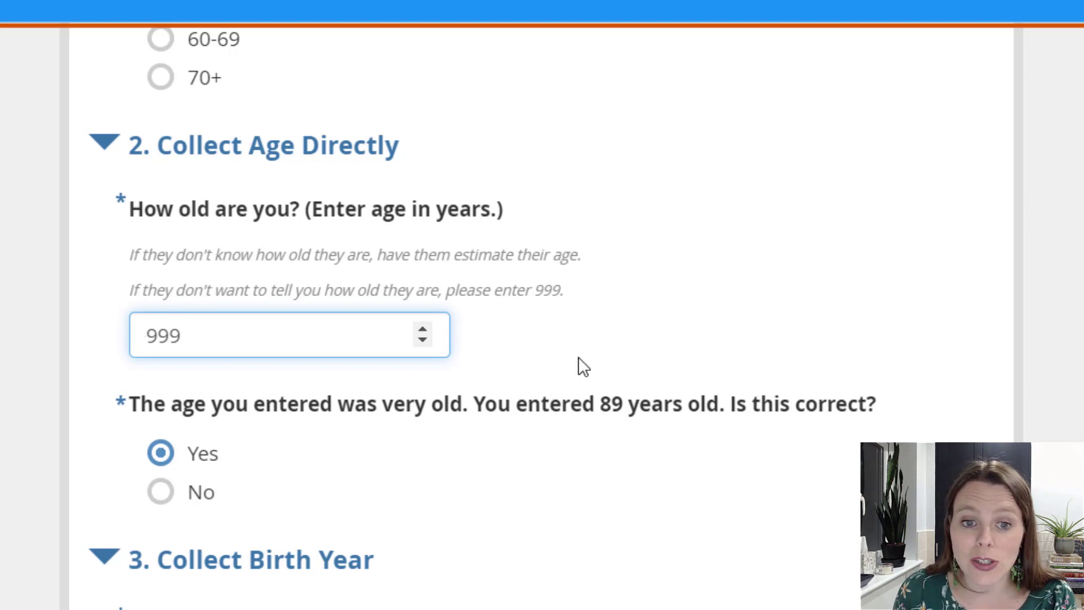
pyautogui.click(575, 384)
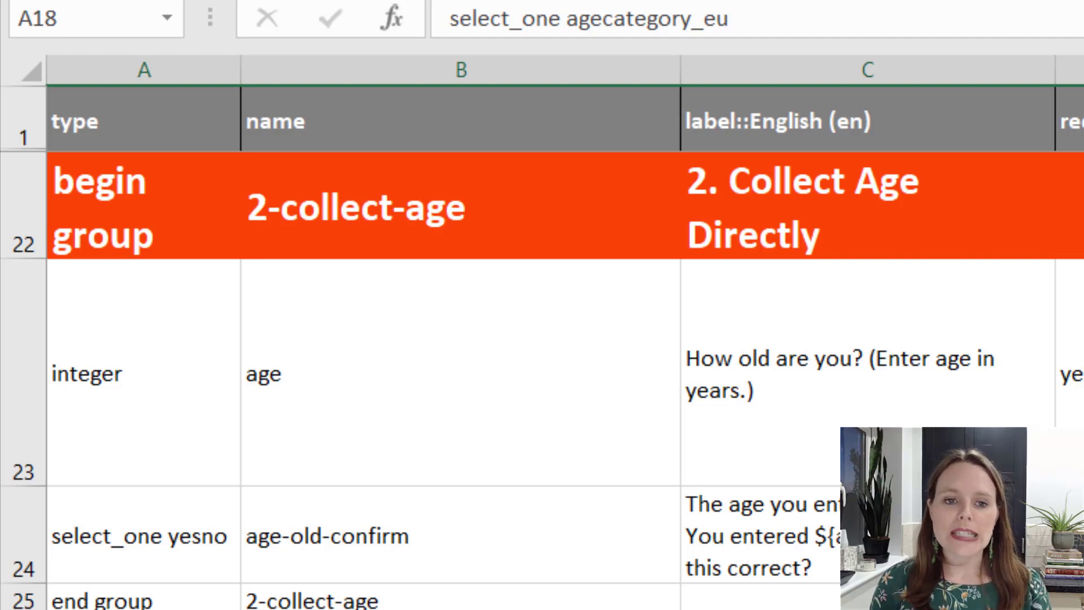
# Back in the survey sheet, examine the English label, integer type, name and required setting of the age question
pyautogui.click(830, 358)
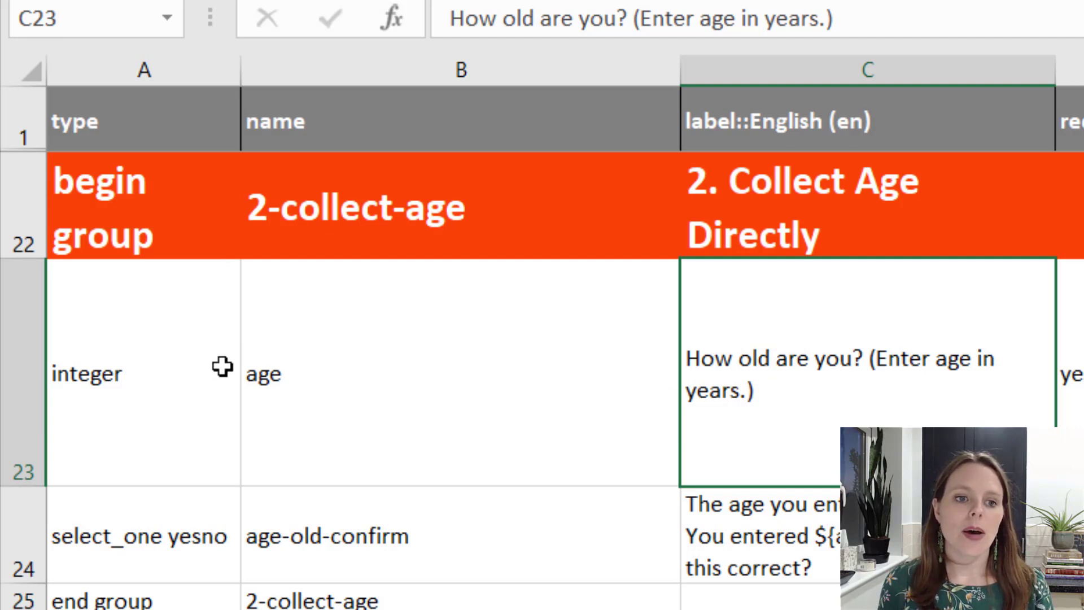
pyautogui.click(168, 366)
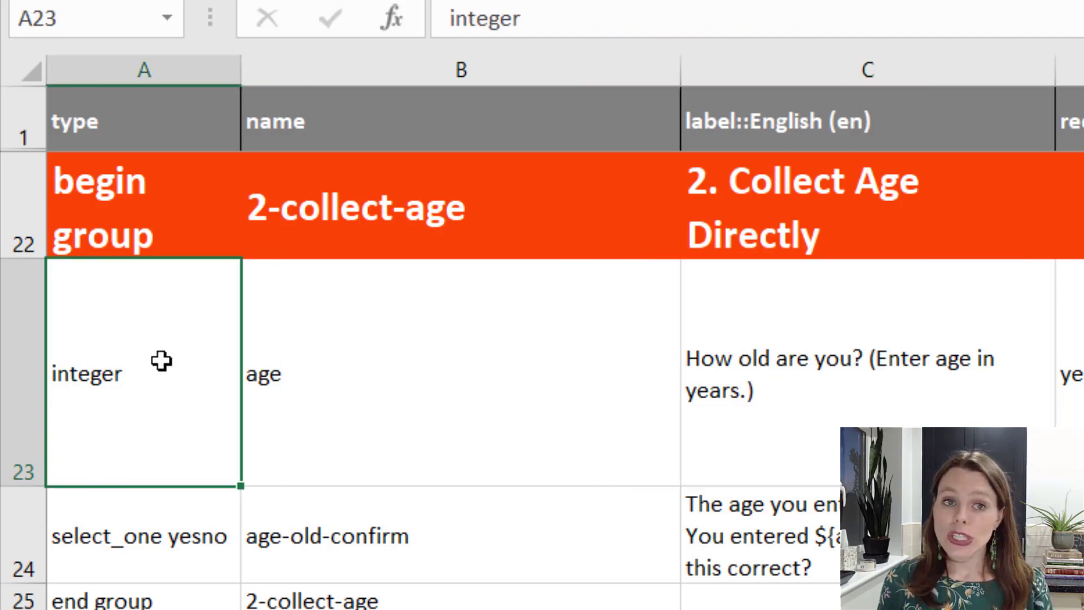
pyautogui.click(388, 409)
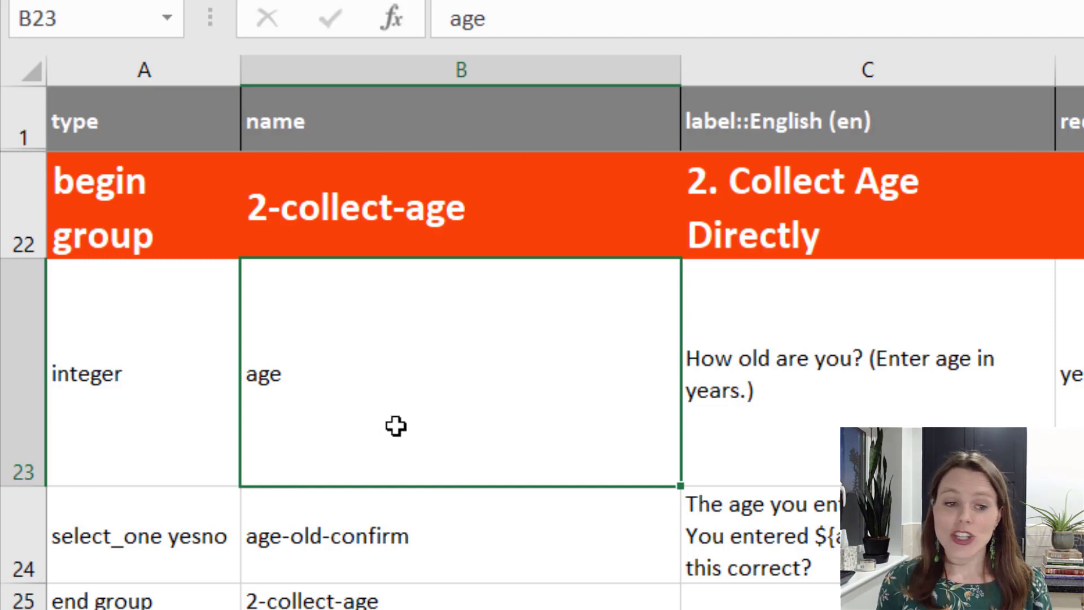
pyautogui.click(1073, 395)
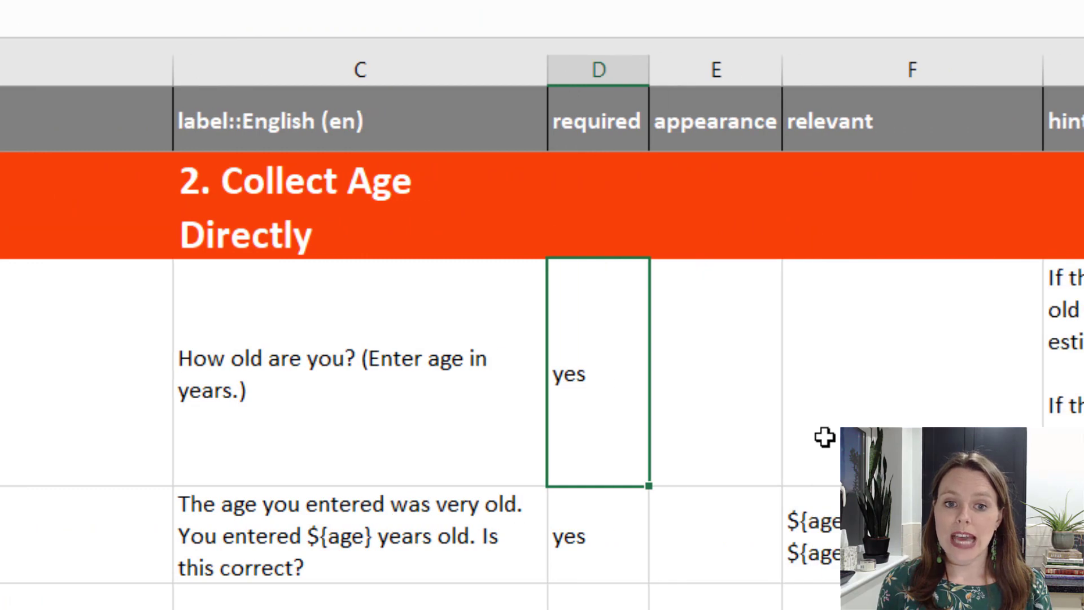
# Examine the English hint, constraint and constraint message of the age question on the survey sheet
pyautogui.click(643, 401)
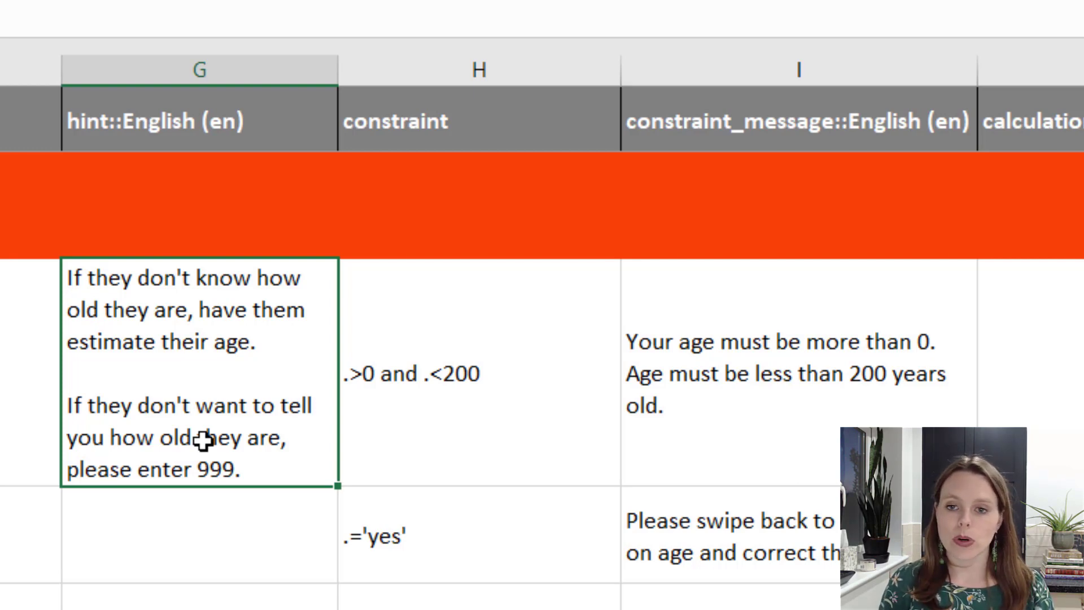
pyautogui.click(477, 68)
pyautogui.click(558, 395)
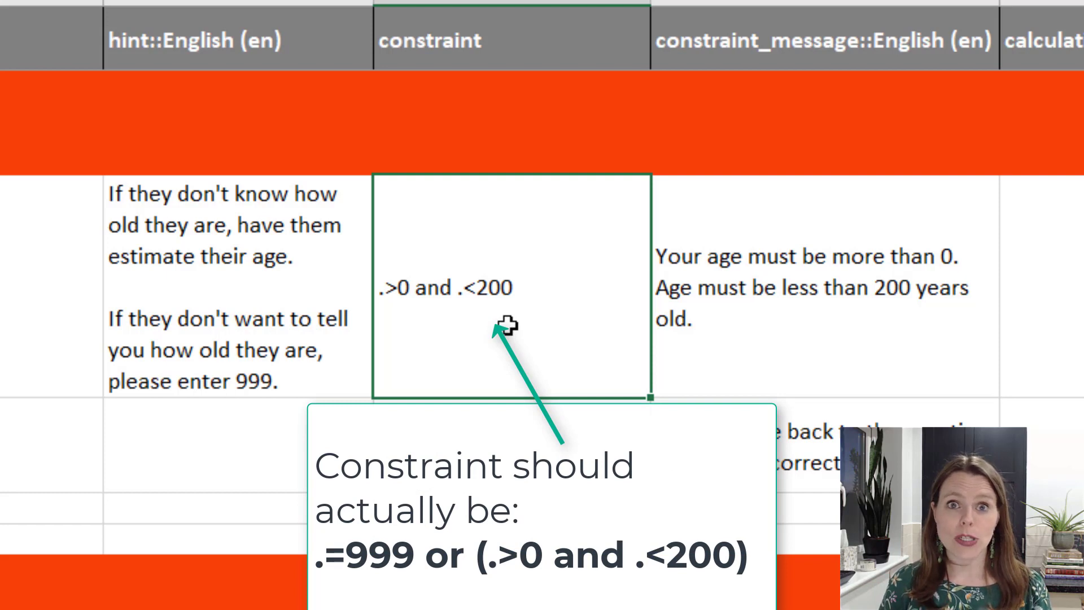
pyautogui.click(858, 393)
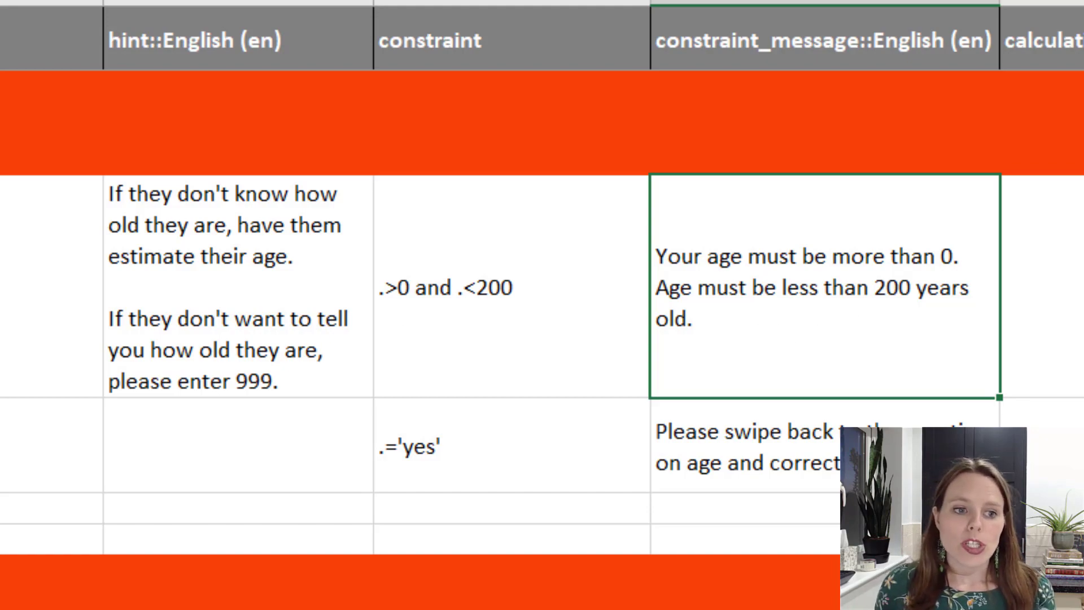
# Examine the age-old-confirm question's label and match its ${age} reference with the name of the age question
pyautogui.click(29, 441)
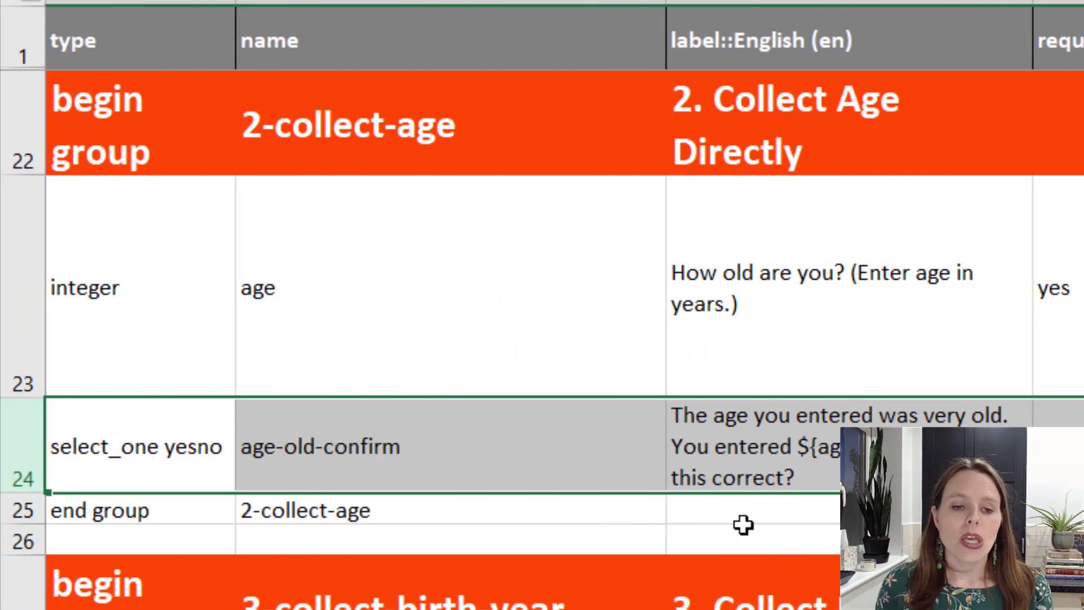
pyautogui.click(792, 446)
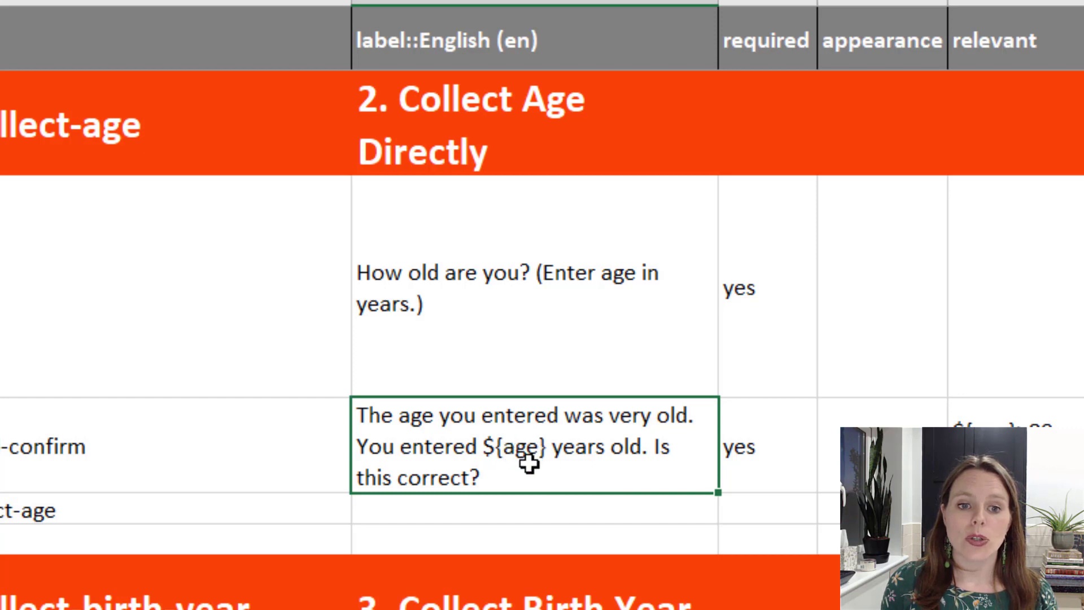
pyautogui.click(51, 287)
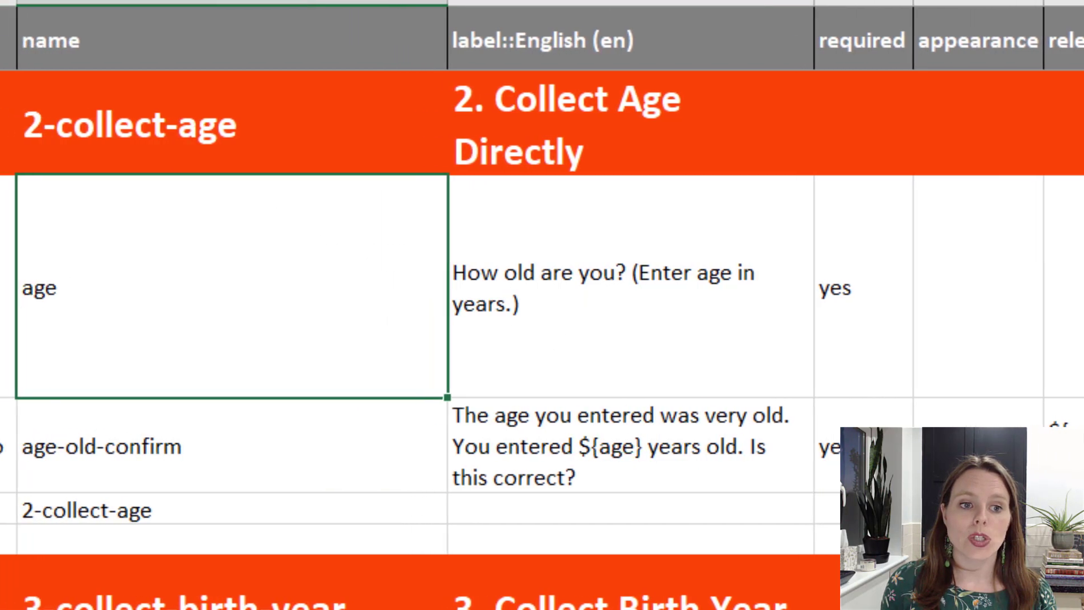
pyautogui.click(1, 288)
pyautogui.click(142, 307)
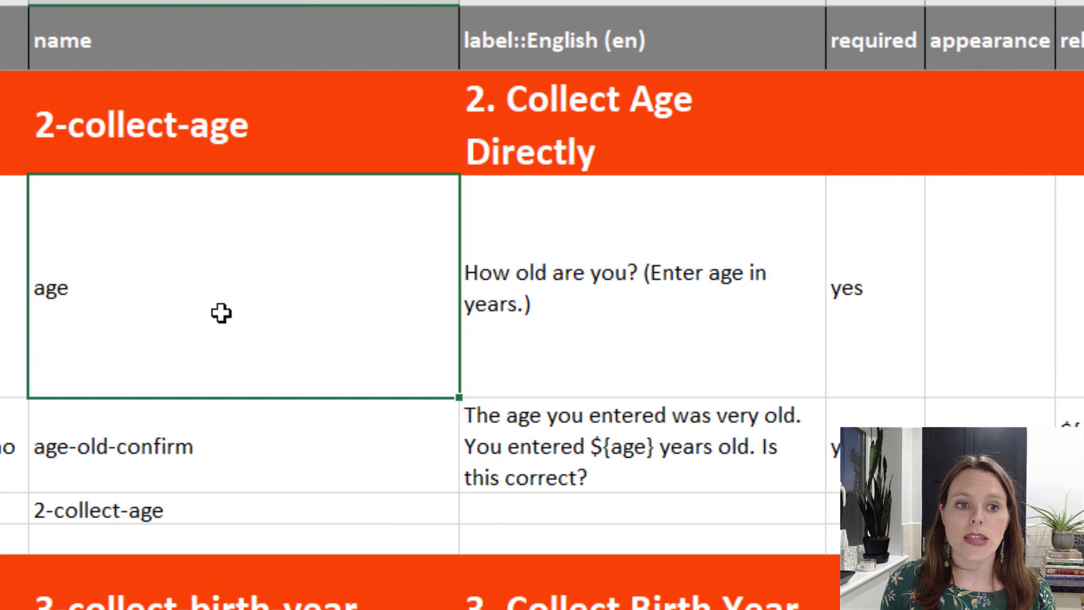
# Examine the age-old-confirm question's required setting, relevant condition, constraint and constraint message on the survey sheet
pyautogui.click(1, 288)
pyautogui.click(112, 206)
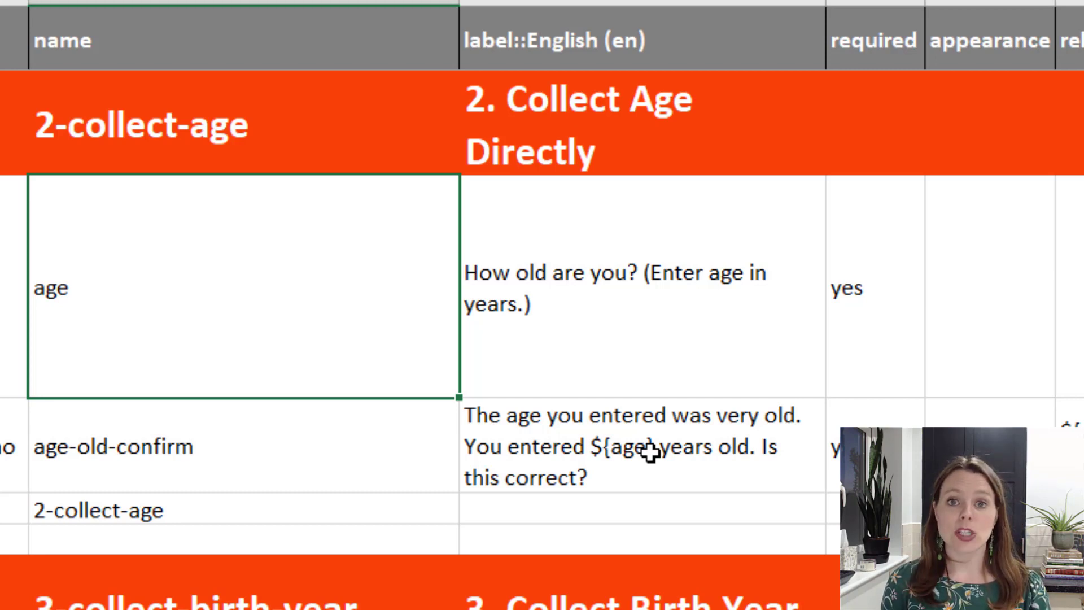
pyautogui.click(881, 446)
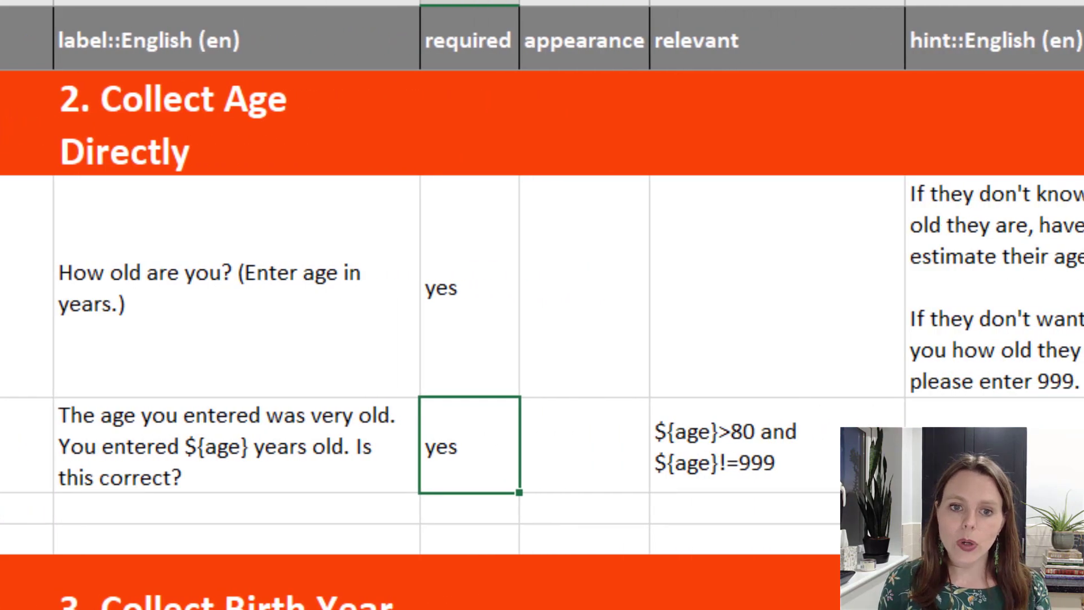
pyautogui.press('Right')
pyautogui.press('Right')
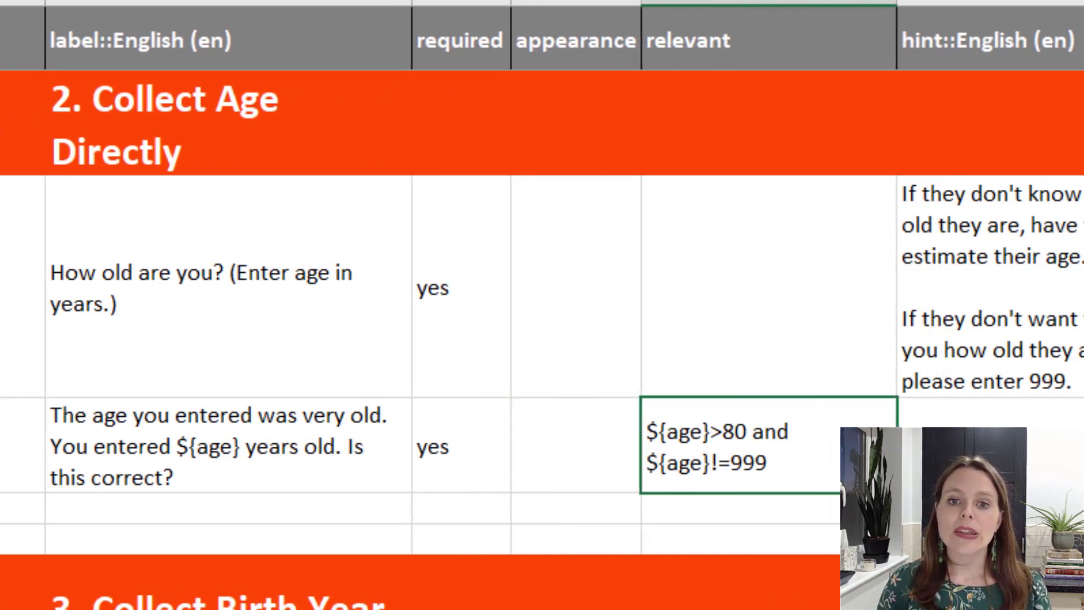
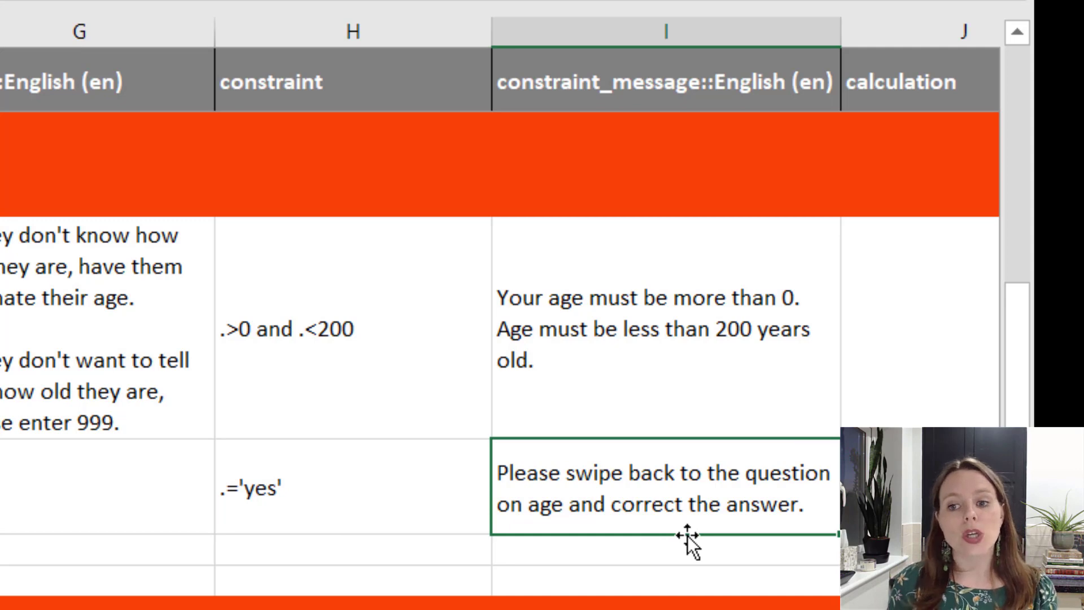
pyautogui.click(341, 459)
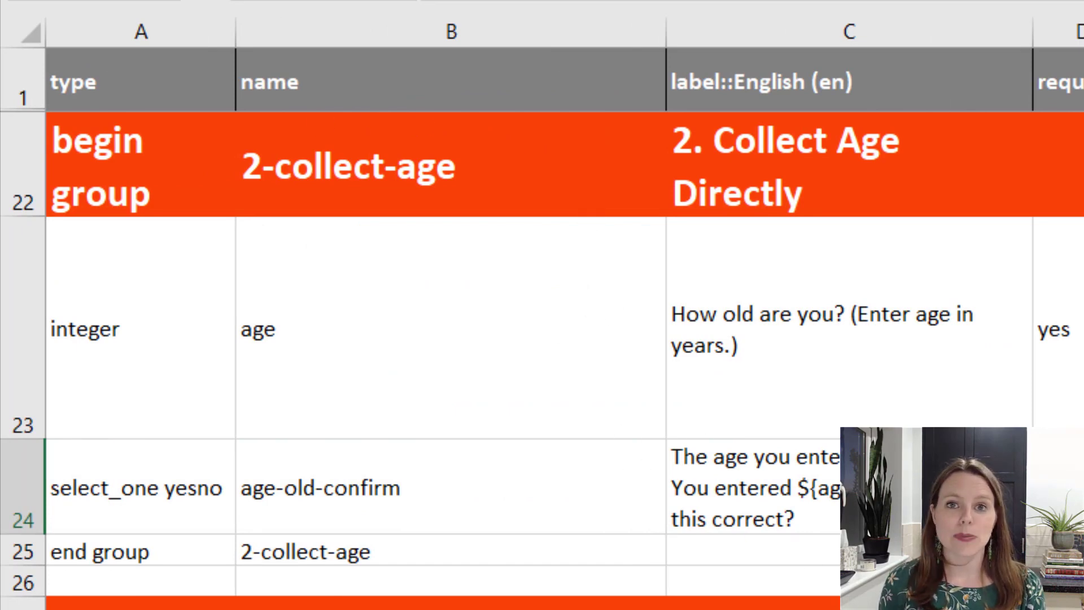
# Switch to the web form and enter 1974 as the answer to the birth year question
pyautogui.scroll(-1, 542, 339)
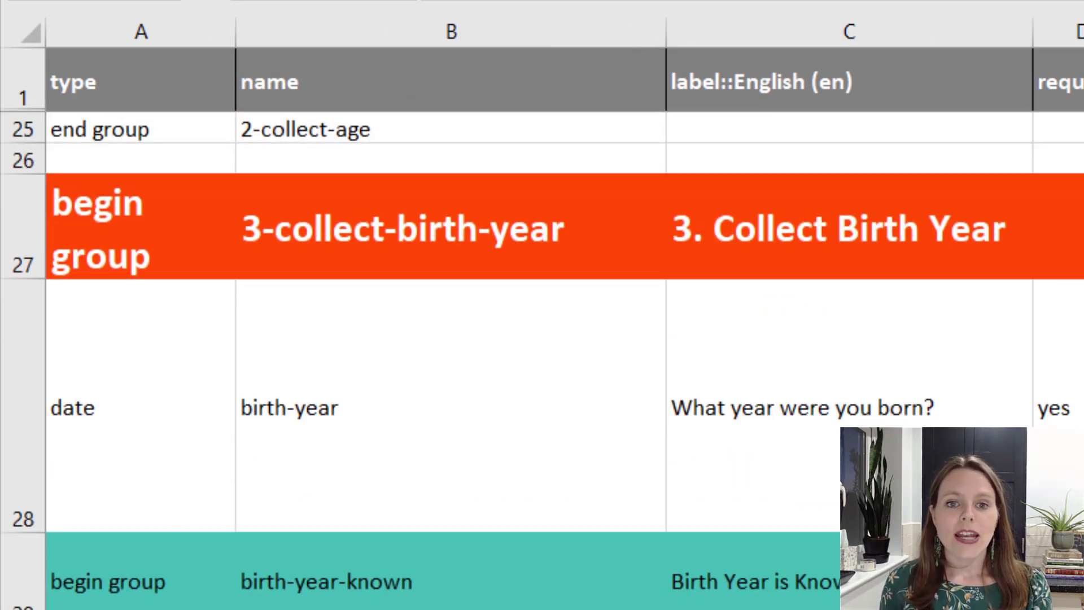
pyautogui.scroll(-1, 542, 338)
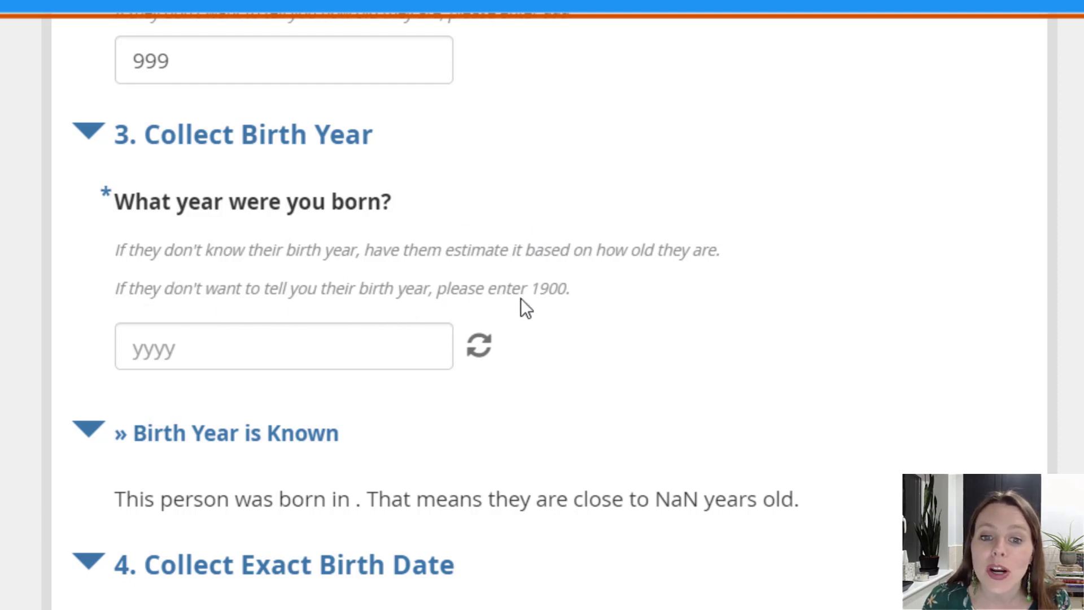
pyautogui.click(199, 347)
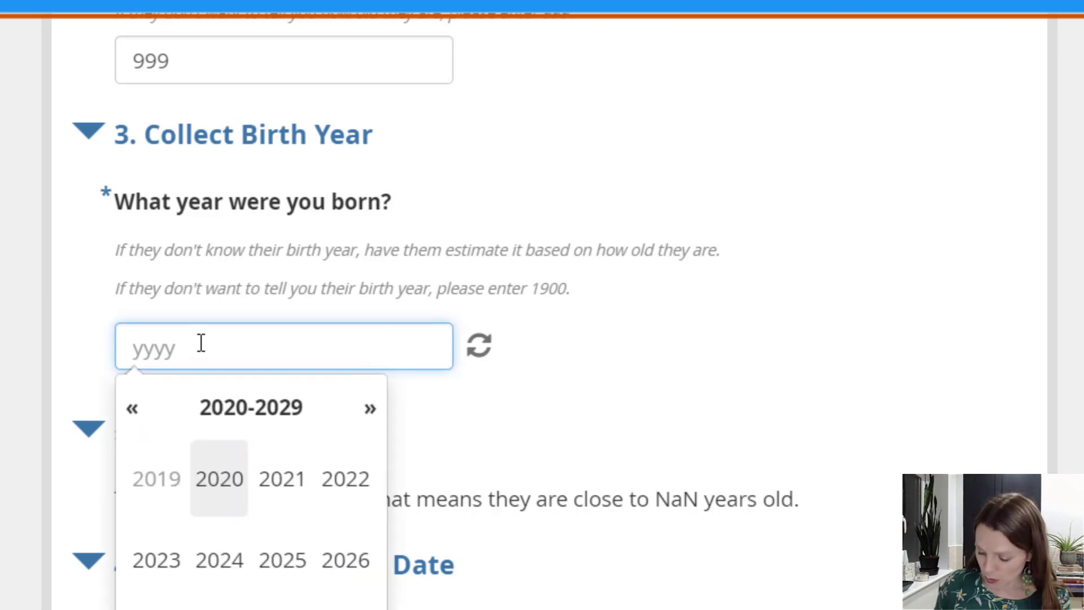
pyautogui.write('1')
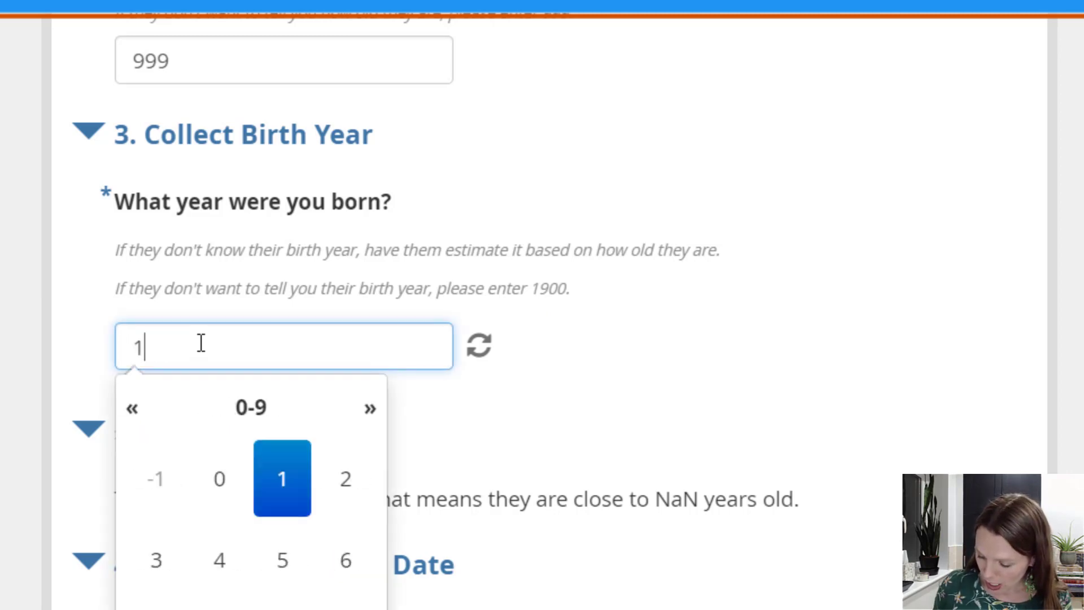
pyautogui.write('974')
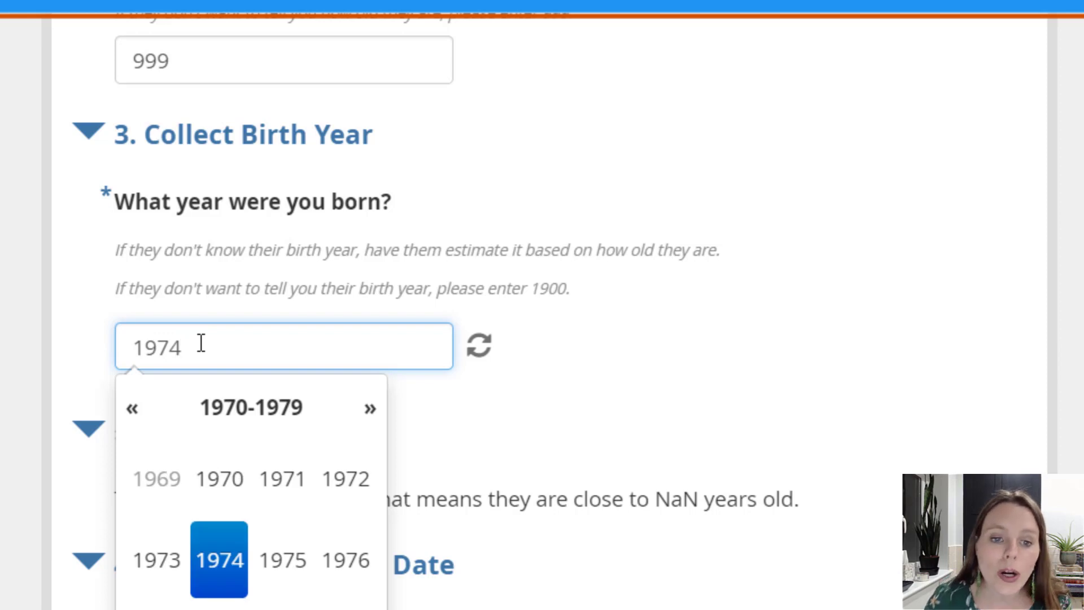
pyautogui.click(224, 559)
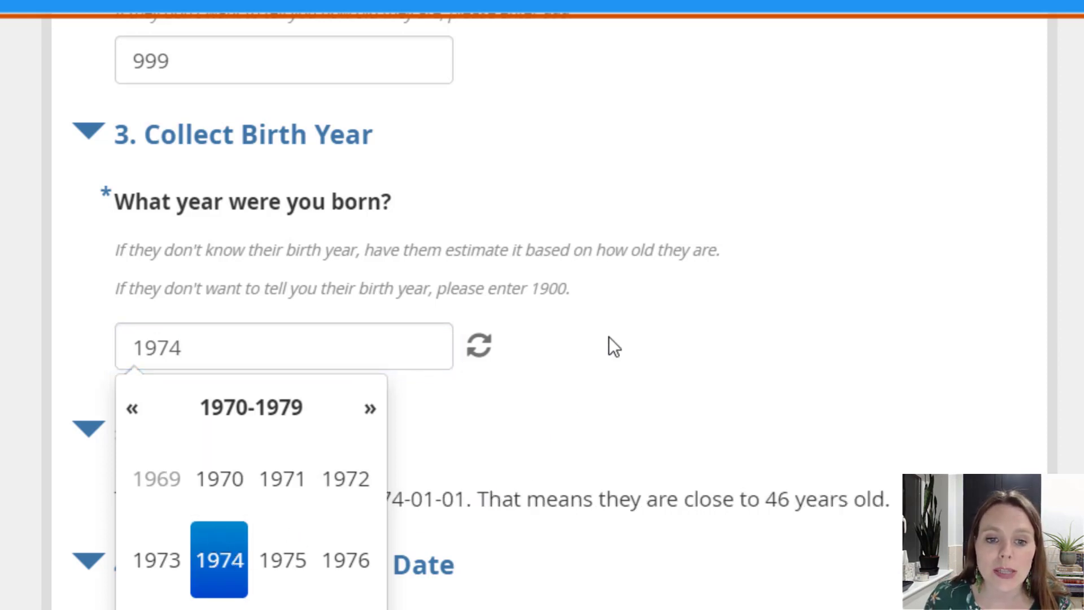
pyautogui.click(585, 338)
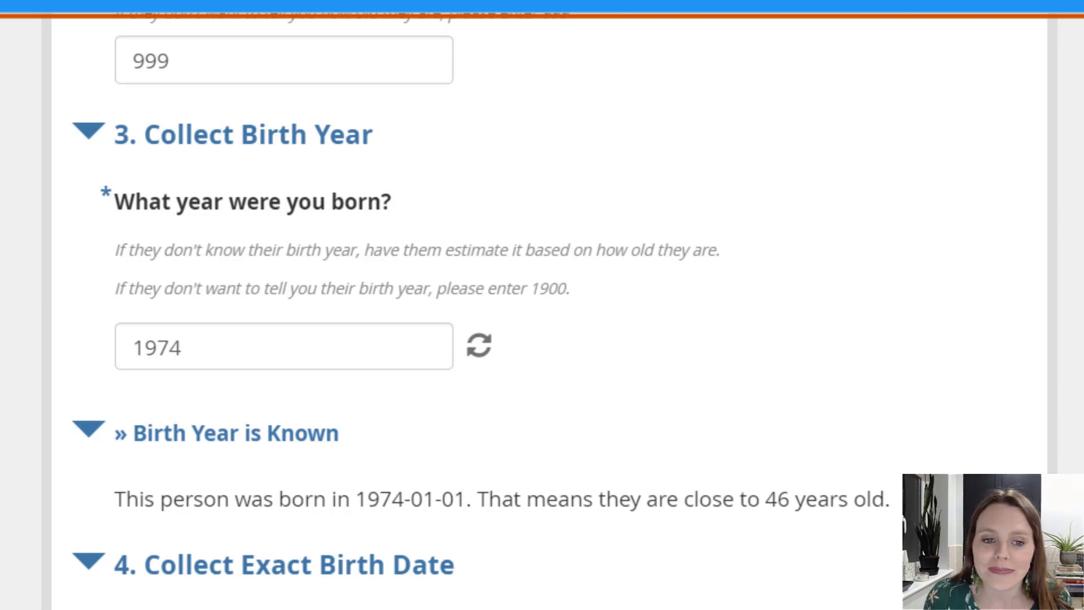
# Change the birth year to 1912 and answer No to the follow-up asking whether that year is correct
pyautogui.moveTo(220, 331); pyautogui.dragTo(160, 328)
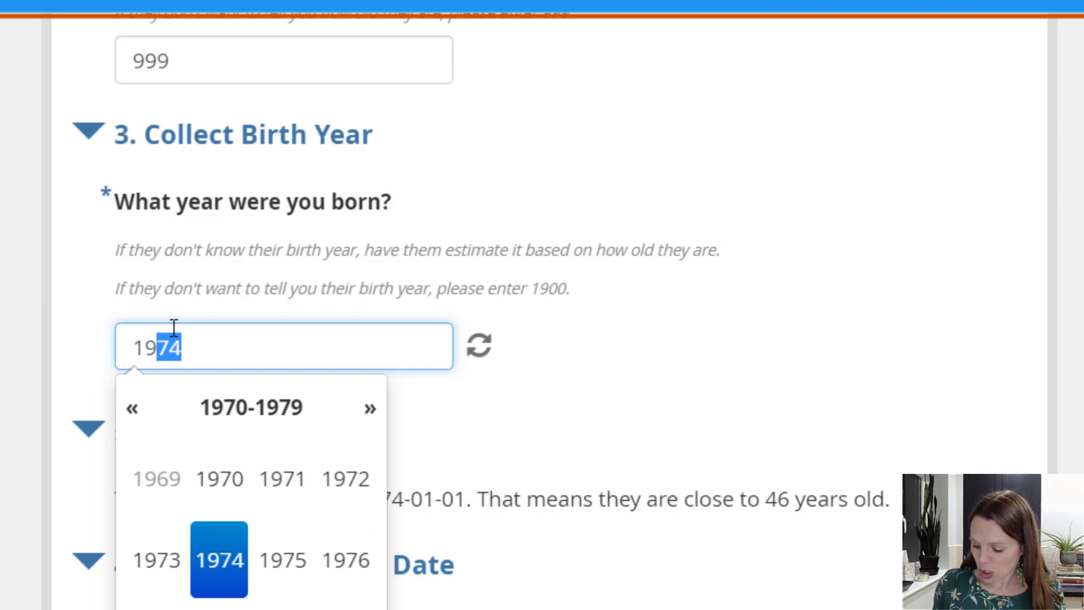
pyautogui.write('12')
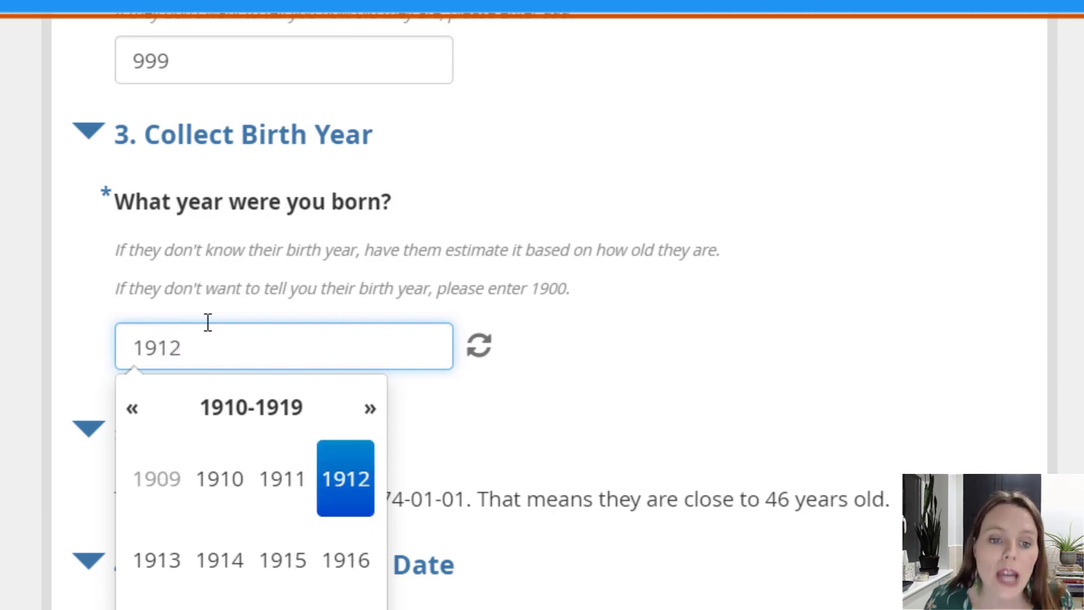
pyautogui.click(369, 502)
pyautogui.click(584, 321)
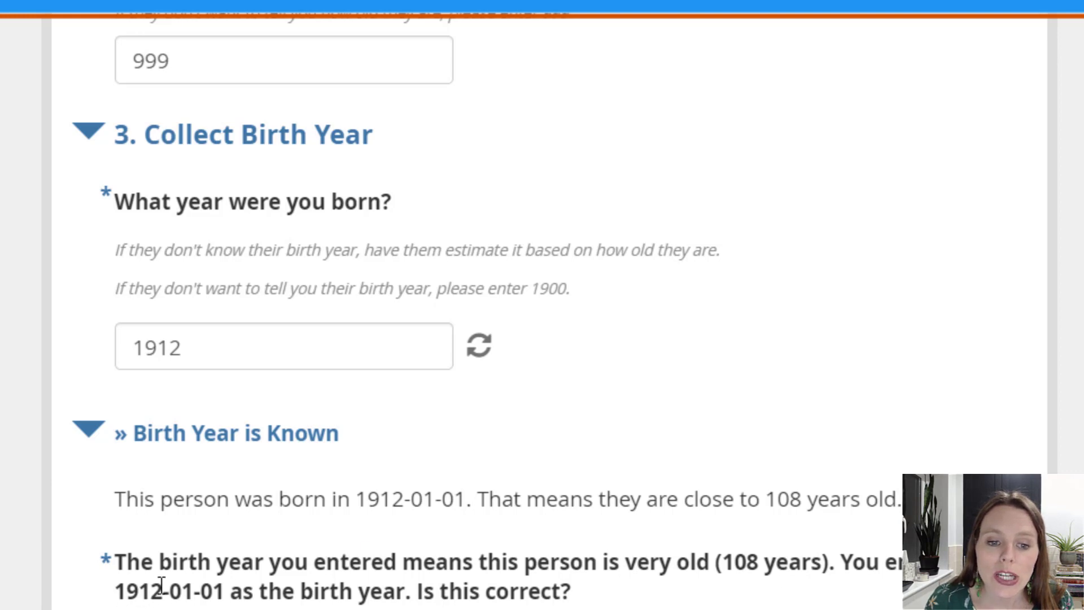
pyautogui.scroll(-3, 226, 588)
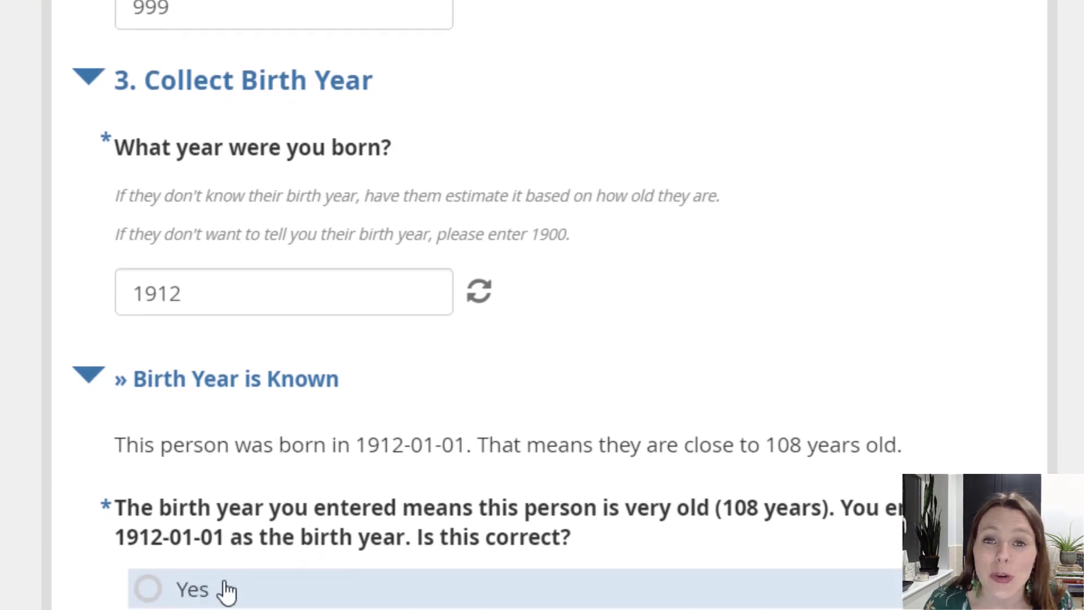
pyautogui.click(194, 546)
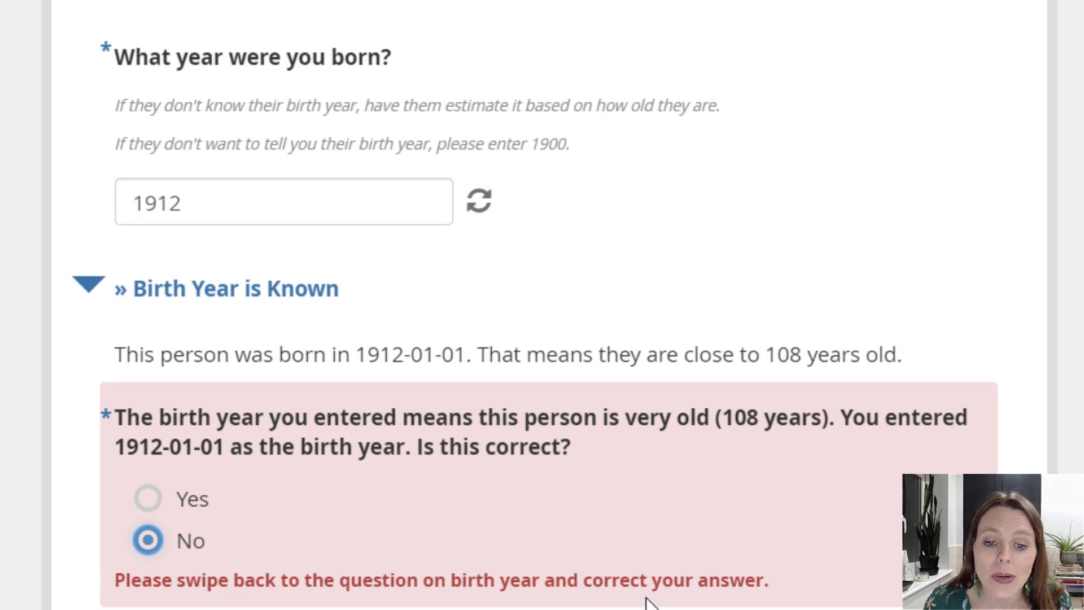
# Correct the birth year answer to 1942
pyautogui.click(169, 206)
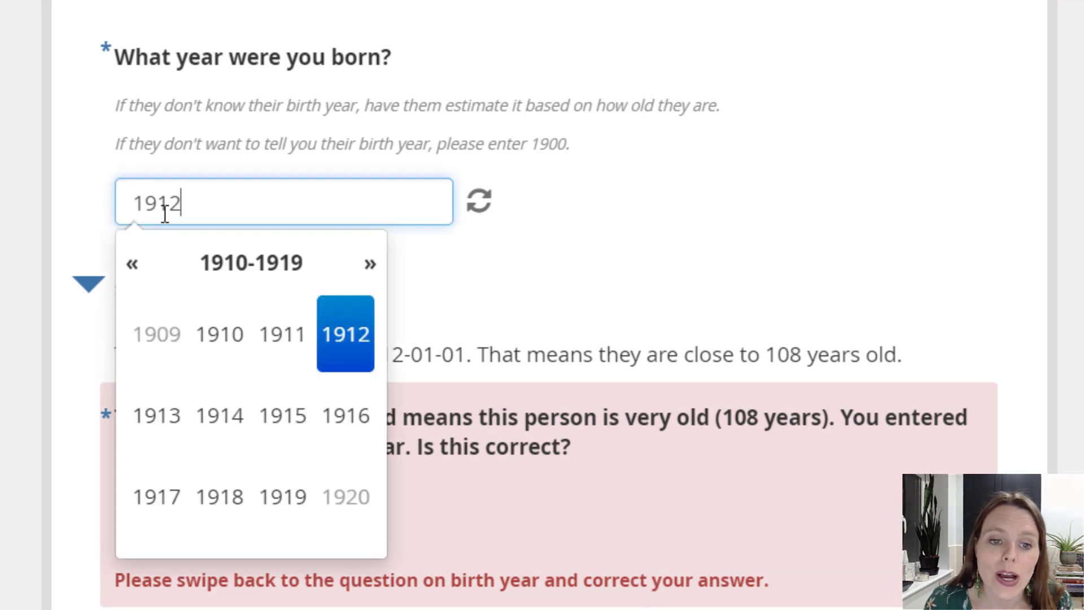
pyautogui.press('BackSpace')
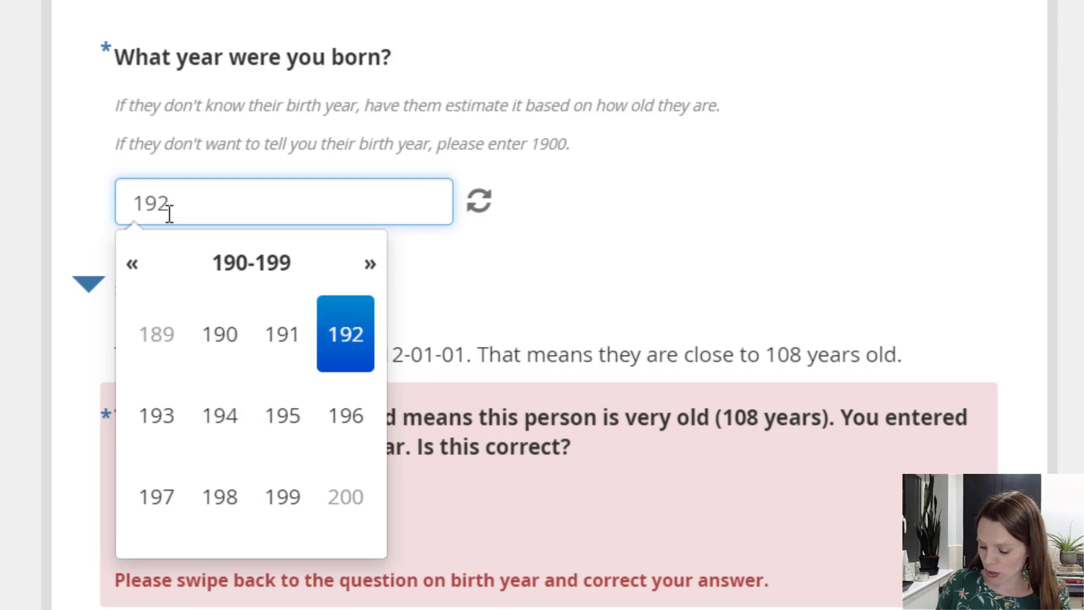
pyautogui.write('4')
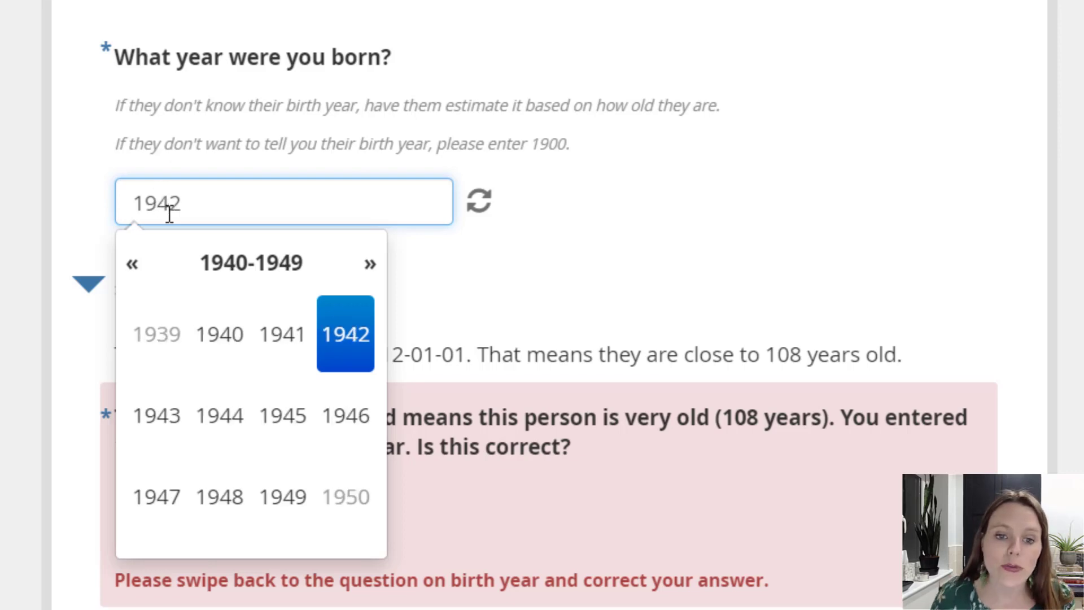
pyautogui.click(350, 330)
pyautogui.click(797, 361)
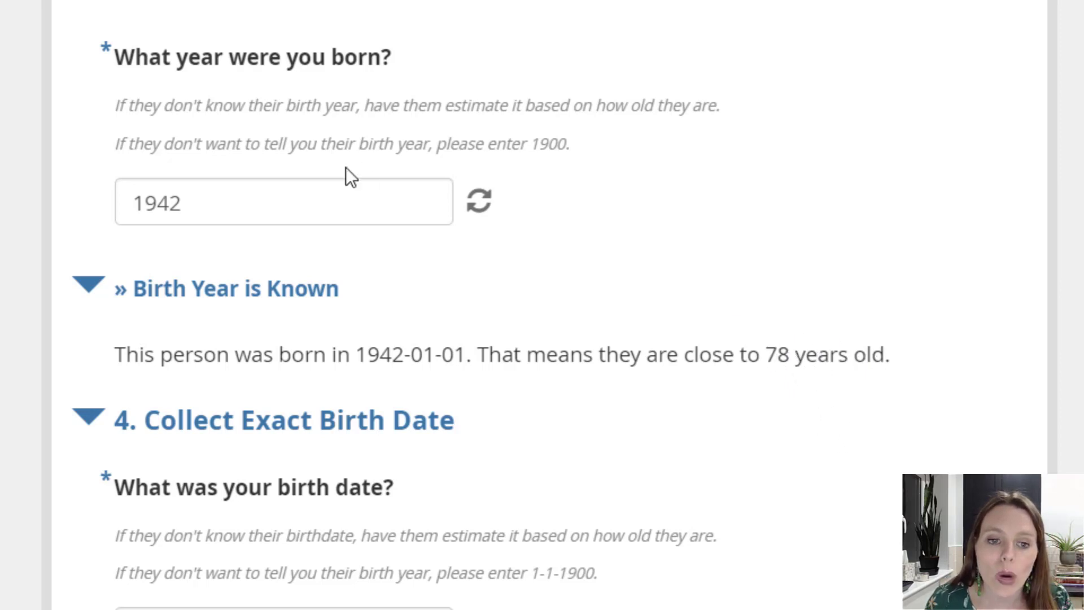
# Set the birth year answer to 1900, the code for declining to tell one's birth year
pyautogui.moveTo(196, 203); pyautogui.dragTo(158, 203)
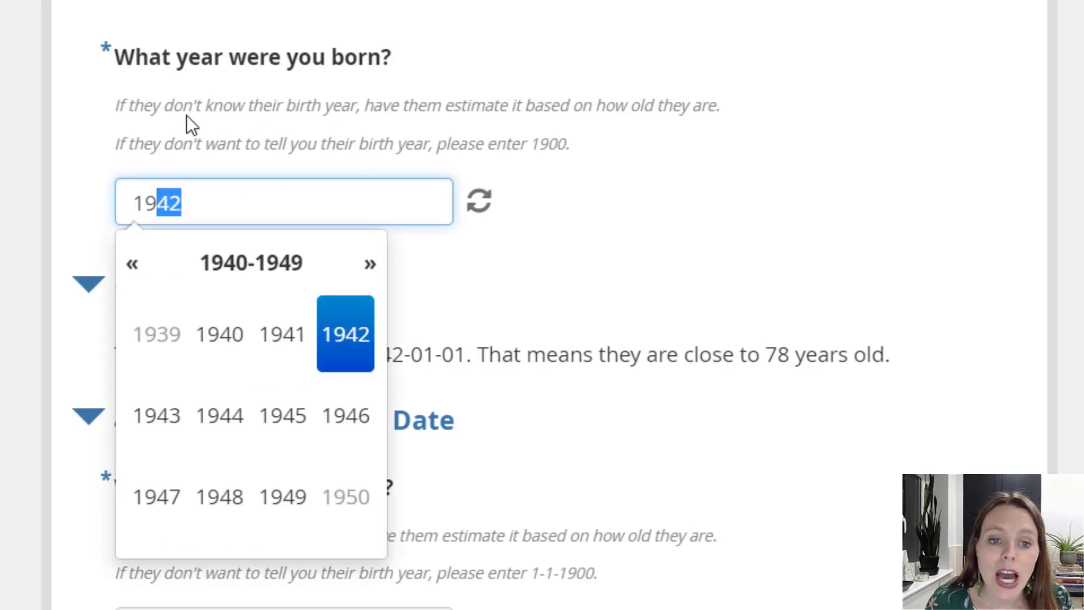
pyautogui.write('00')
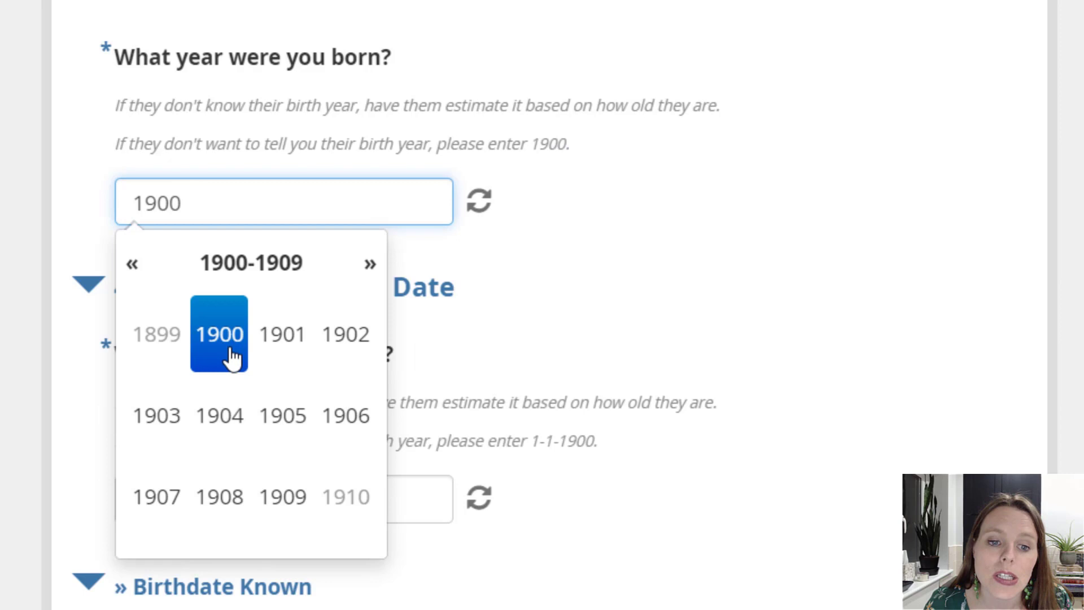
pyautogui.click(232, 357)
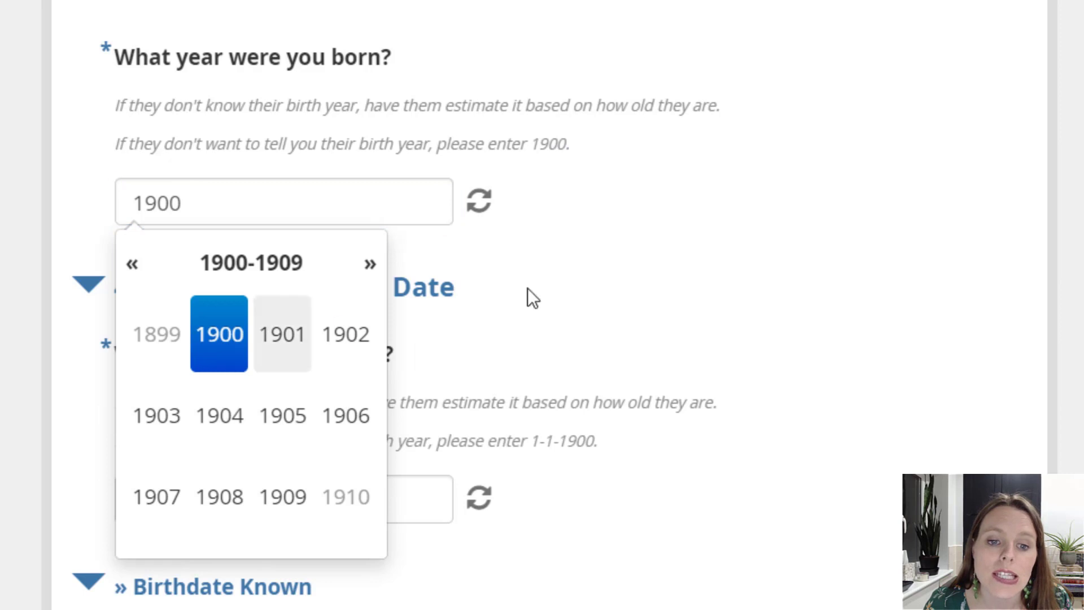
pyautogui.click(643, 248)
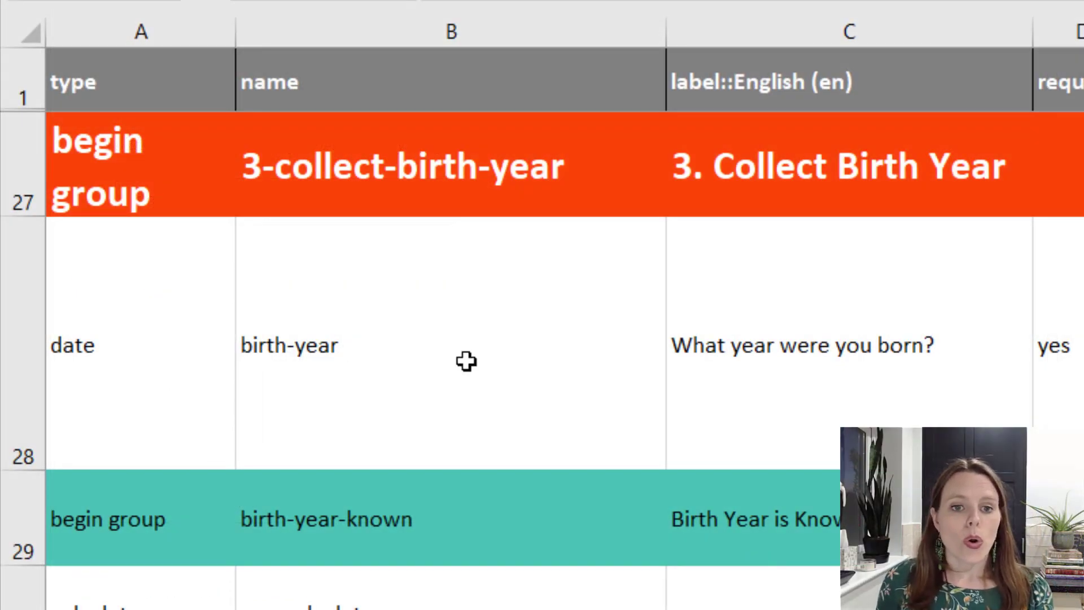
# Back in the survey sheet, examine the English label and date type of the birth-year question
pyautogui.click(877, 414)
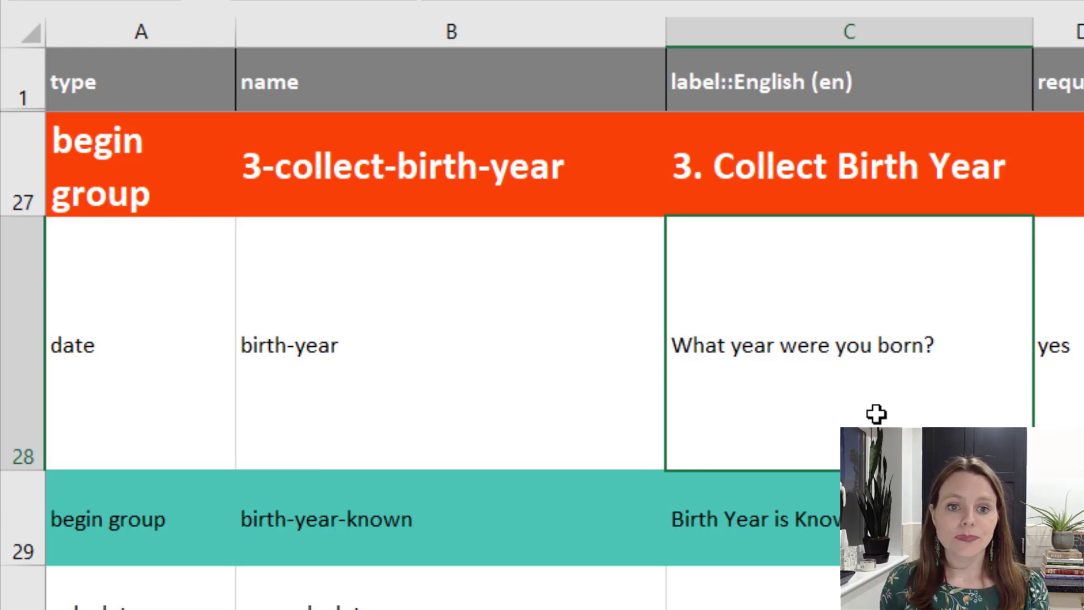
pyautogui.press('Left')
pyautogui.press('Left')
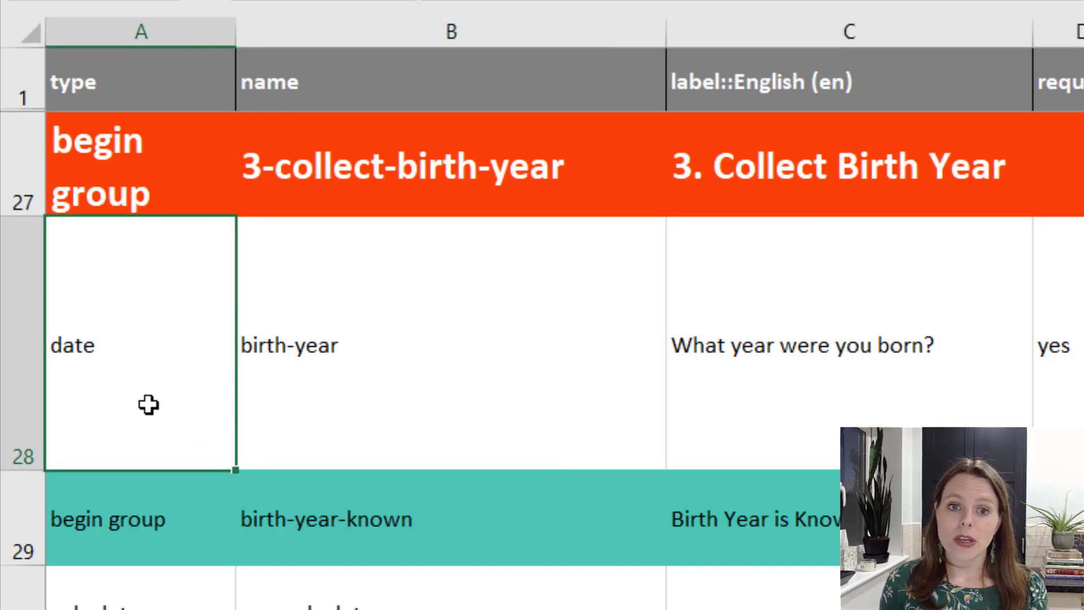
# Examine the appearance column and the birth-year question's year setting in it, alongside its date type
pyautogui.click(80, 28)
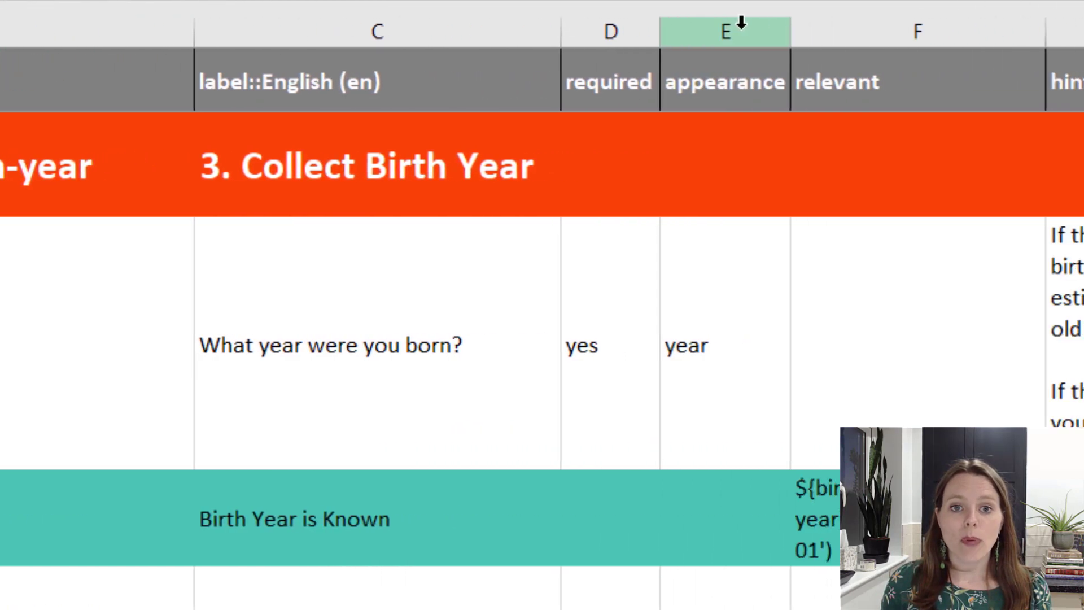
pyautogui.click(742, 22)
pyautogui.click(715, 74)
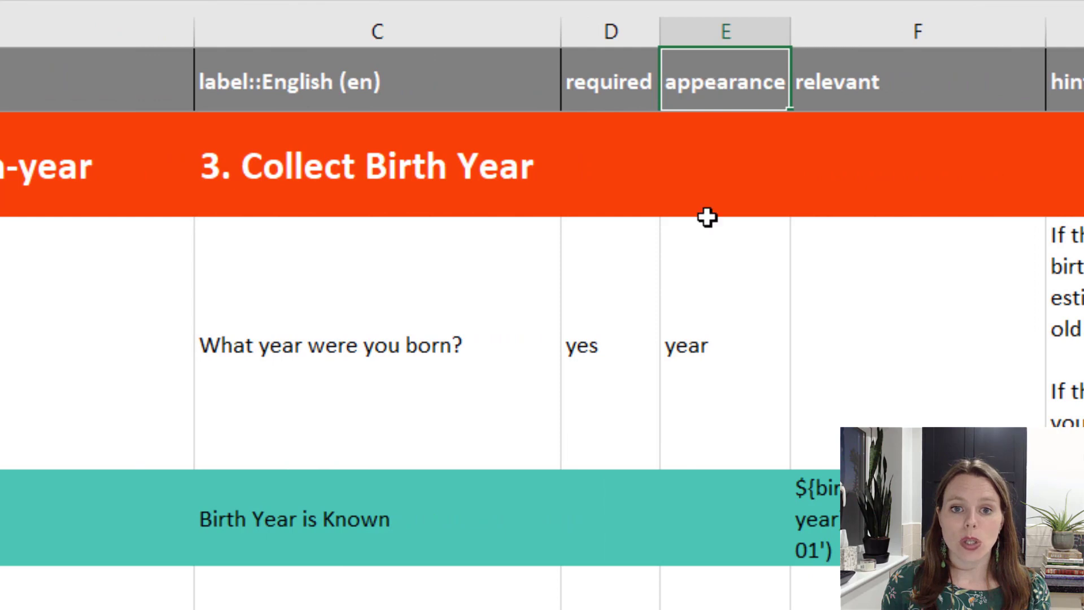
pyautogui.click(703, 333)
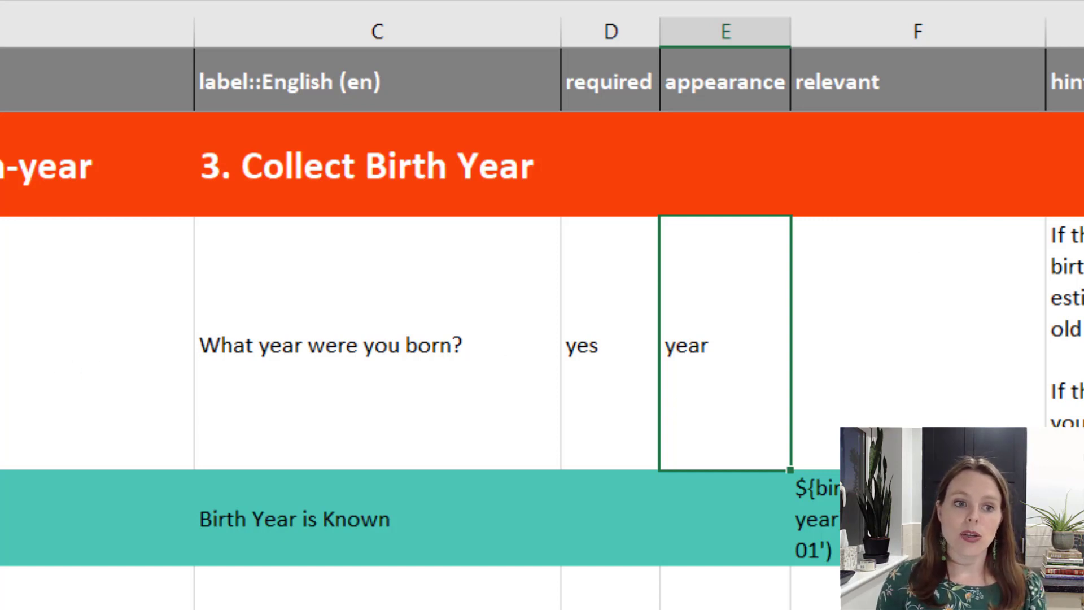
pyautogui.click(1, 350)
pyautogui.click(777, 394)
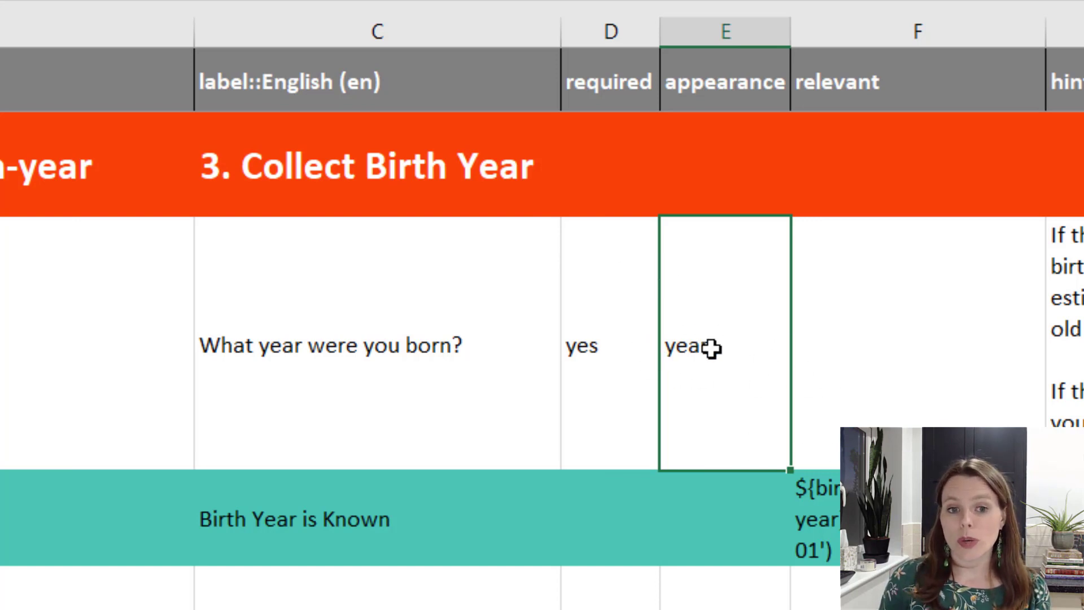
# Examine the birth-year question's name, required setting, English hint, constraint and constraint message
pyautogui.click(119, 392)
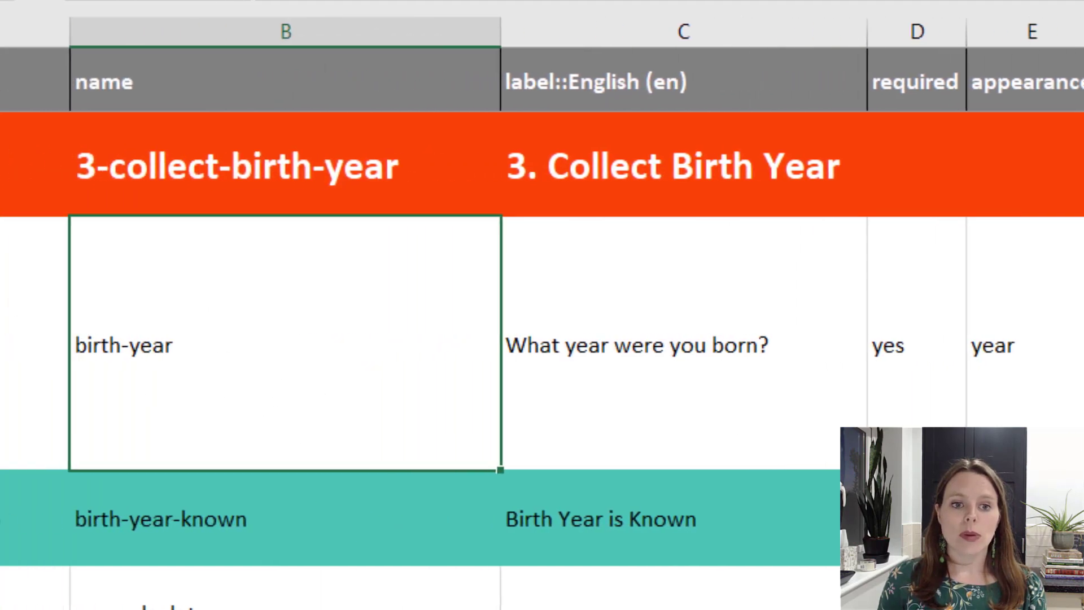
pyautogui.click(903, 384)
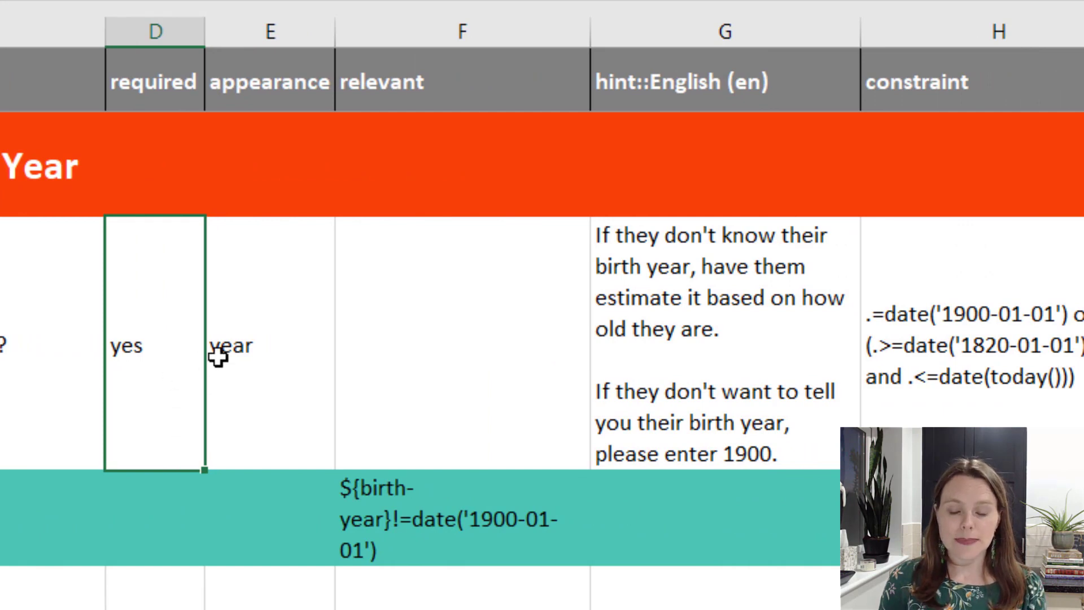
pyautogui.click(751, 305)
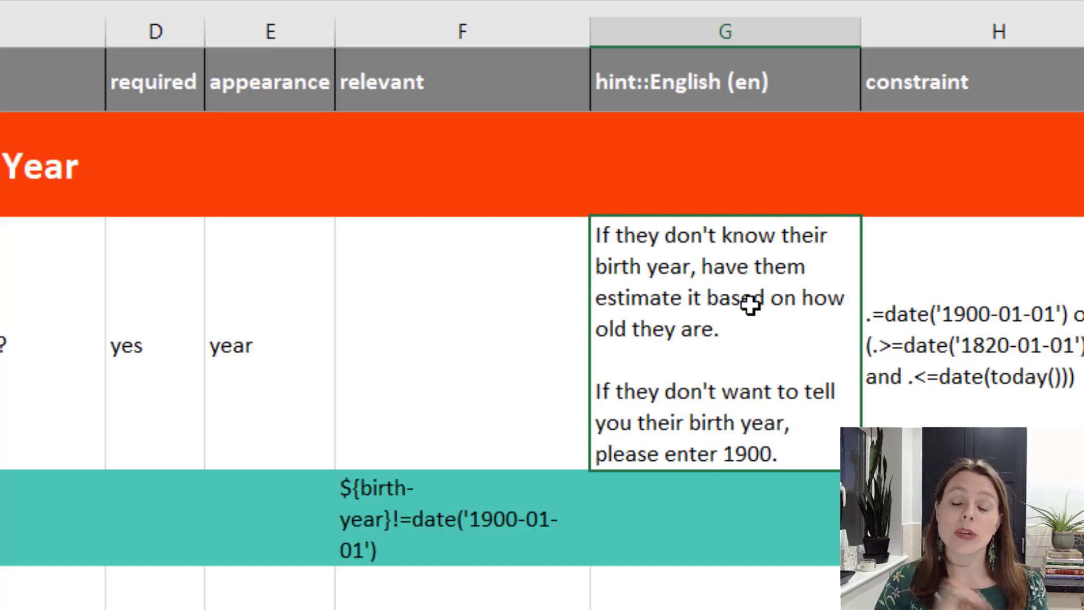
pyautogui.click(1060, 356)
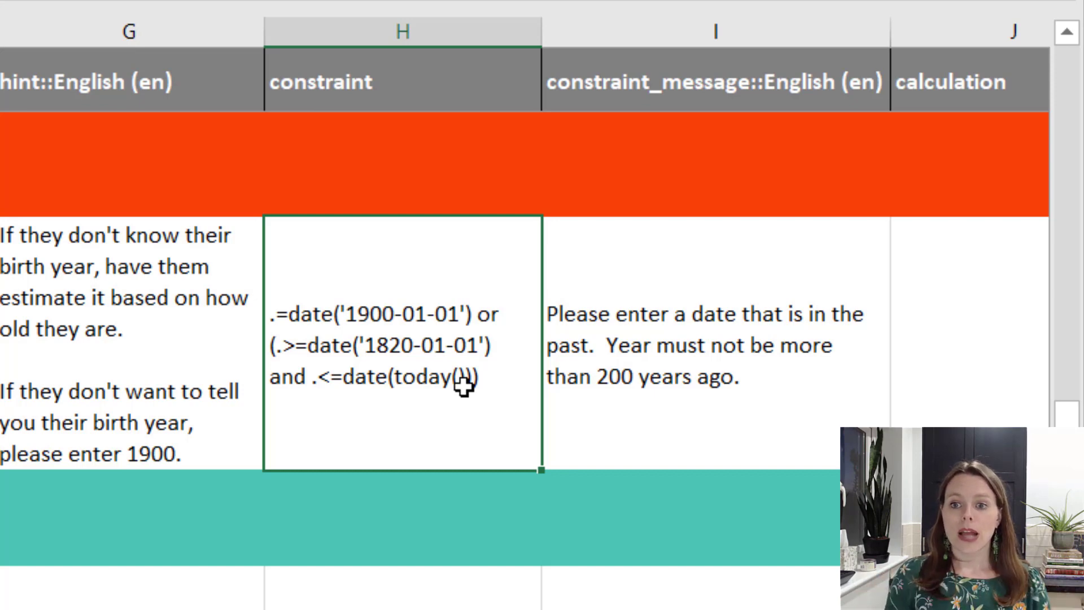
pyautogui.click(641, 422)
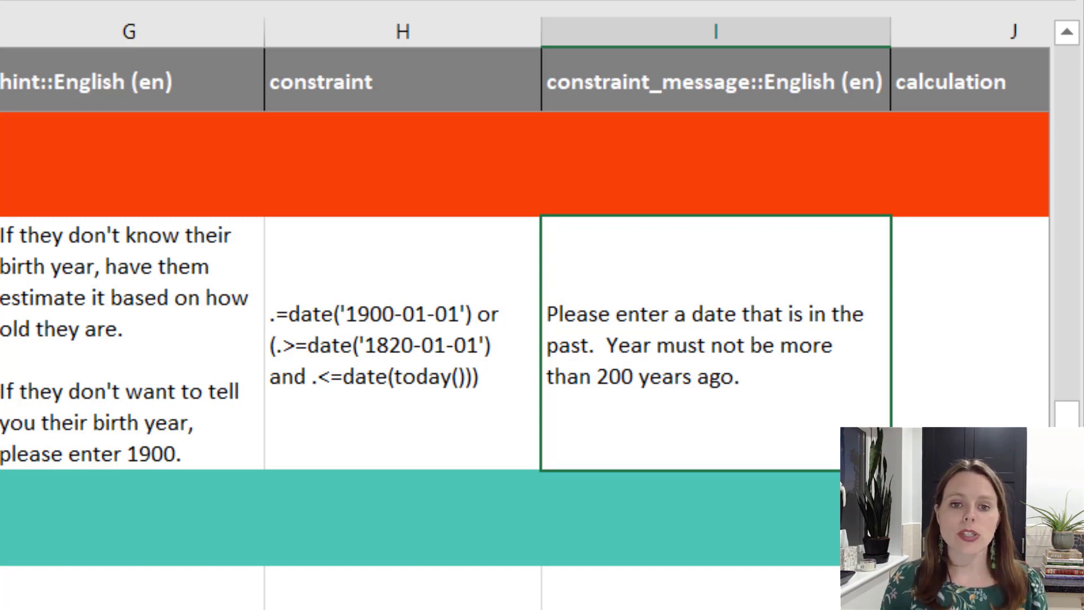
pyautogui.click(23, 271)
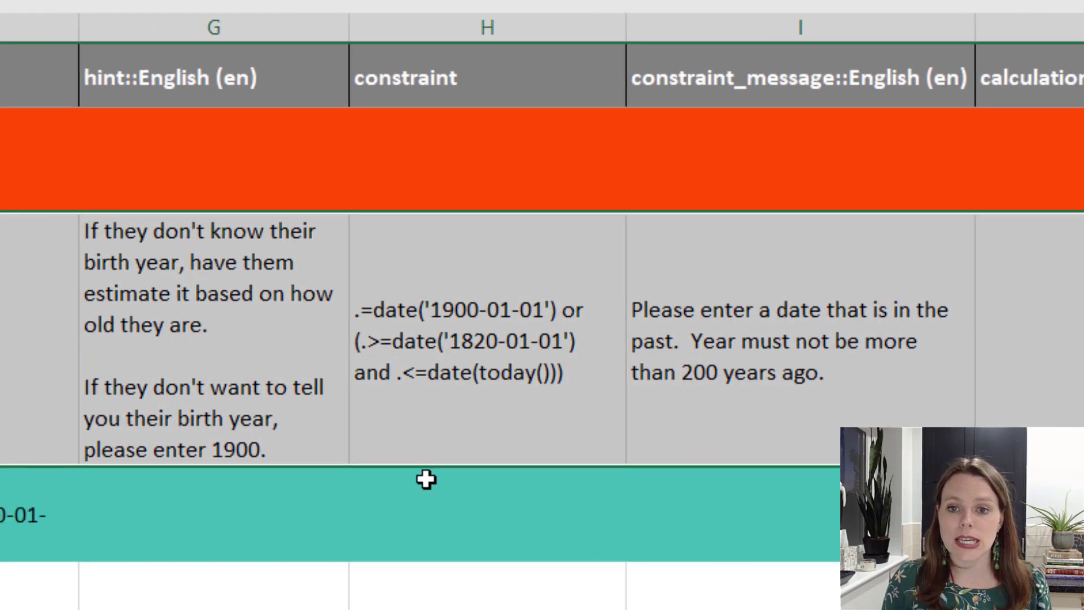